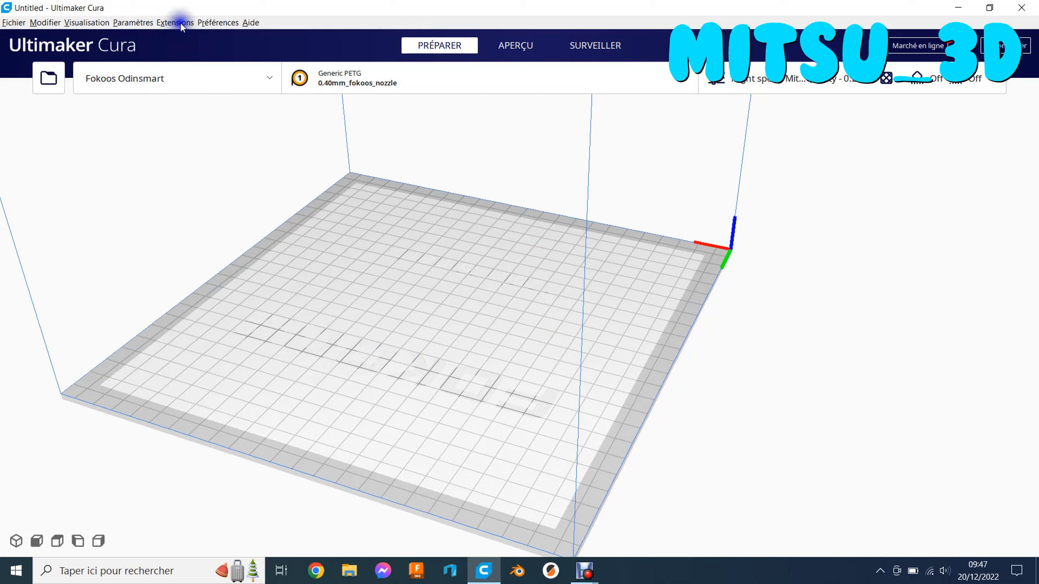
Step: Add a basic cube from the calibration parts to the build plate and select it
{"action": "mouse_move", "coordinate": [195, 97]}
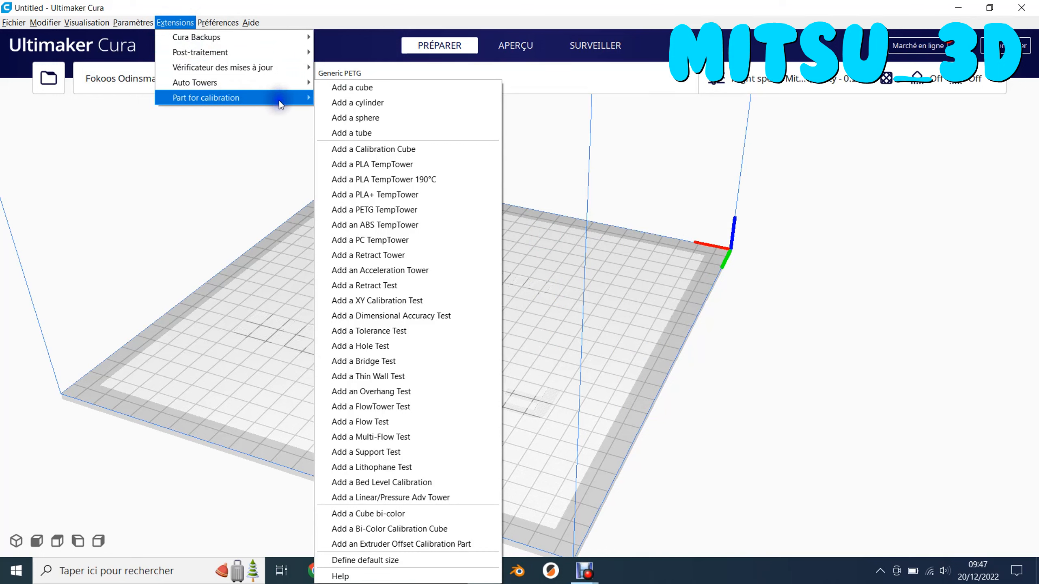
{"action": "left_click", "coordinate": [349, 88]}
{"action": "left_click", "coordinate": [444, 310]}
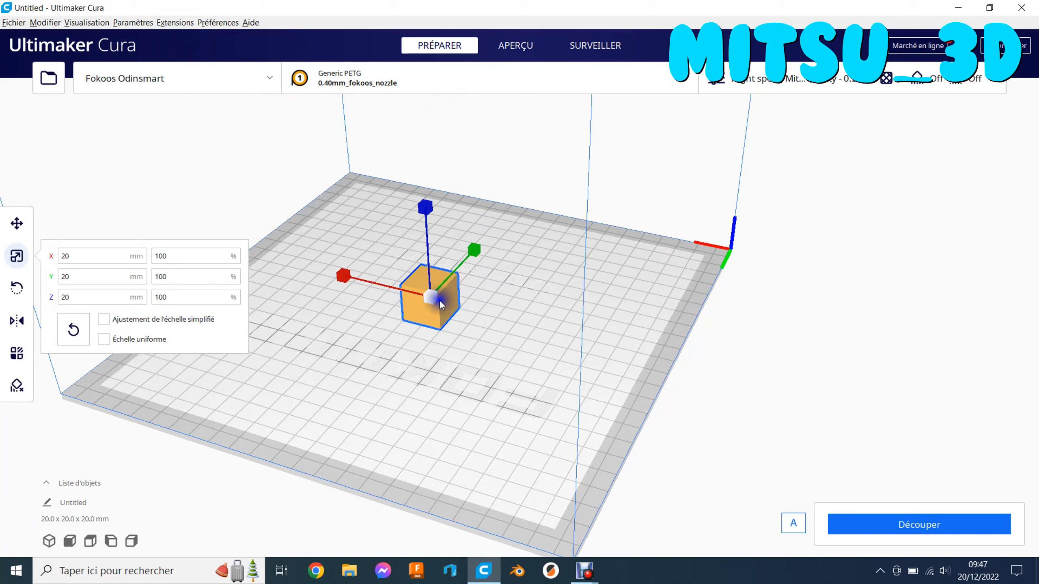
Step: Scale the cube to 30 mm in X, 30 mm in Y and 0.2 mm in Z
{"action": "left_click", "coordinate": [65, 256]}
{"action": "type", "text": "30"}
{"action": "left_click", "coordinate": [53, 278]}
{"action": "type", "text": "30"}
{"action": "left_click", "coordinate": [65, 297]}
{"action": "type", "text": "0.2"}
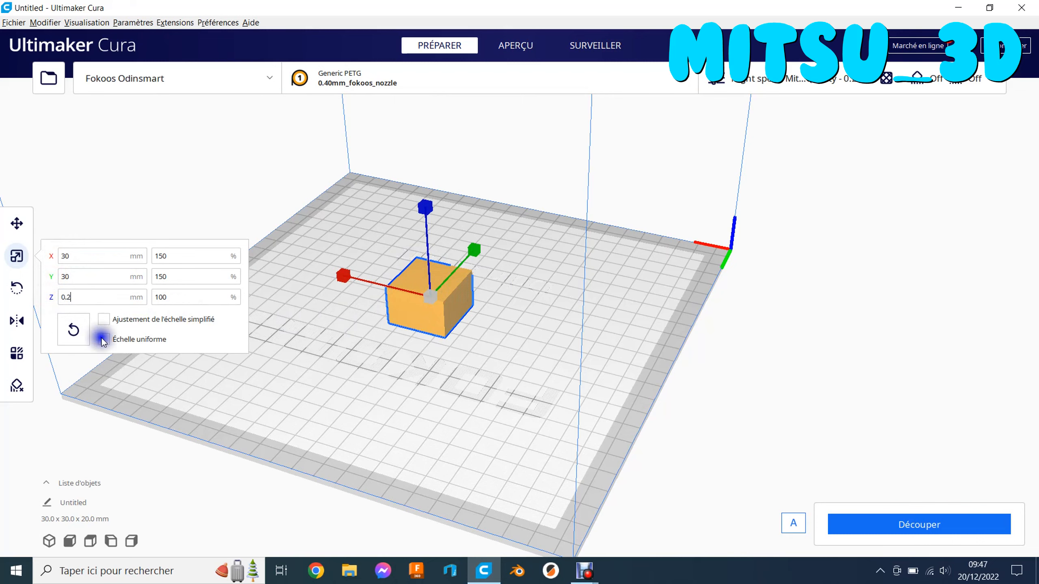
{"action": "key", "text": "Return"}
Step: Set the flattened cube's Z height to 0.4 mm, and delete the cube from the build plate
{"action": "scroll", "coordinate": [430, 336], "scroll_direction": "up", "scroll_amount": 3}
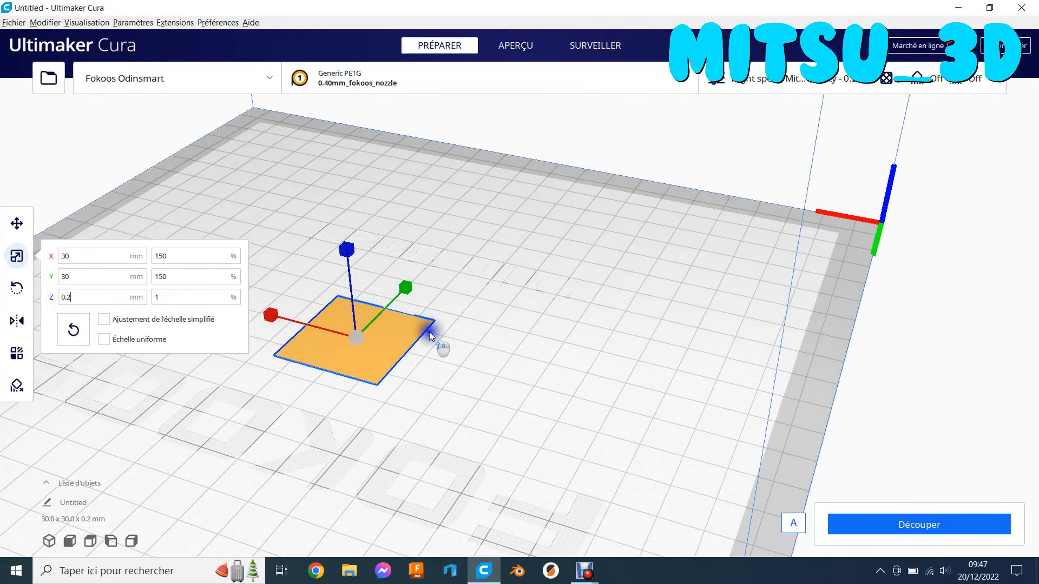
{"action": "middle_click_drag", "start_coordinate": [433, 389], "coordinate": [597, 369]}
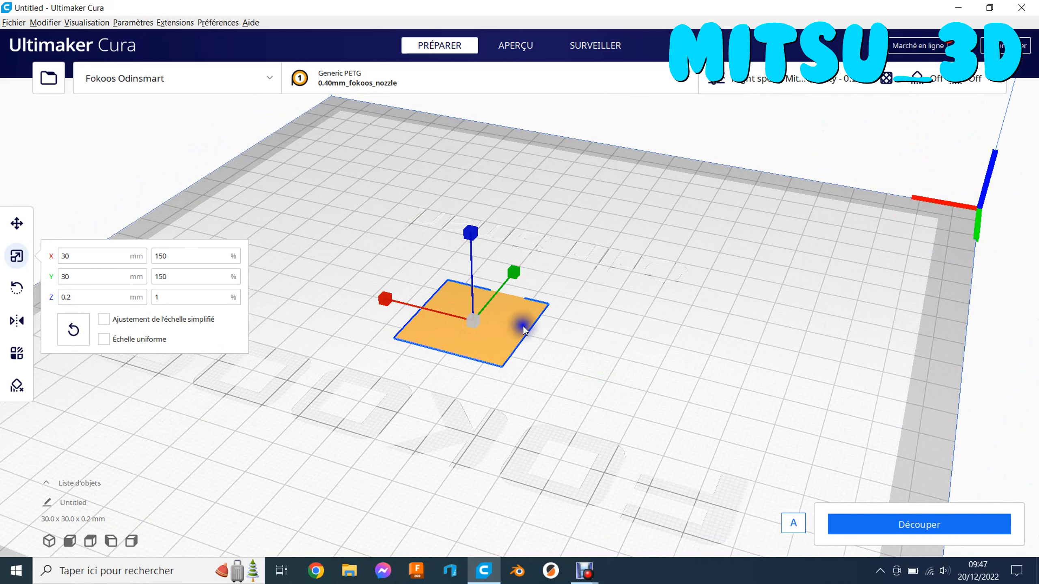
{"action": "left_click", "coordinate": [75, 296]}
{"action": "key", "text": "BackSpace"}
{"action": "type", "text": "4"}
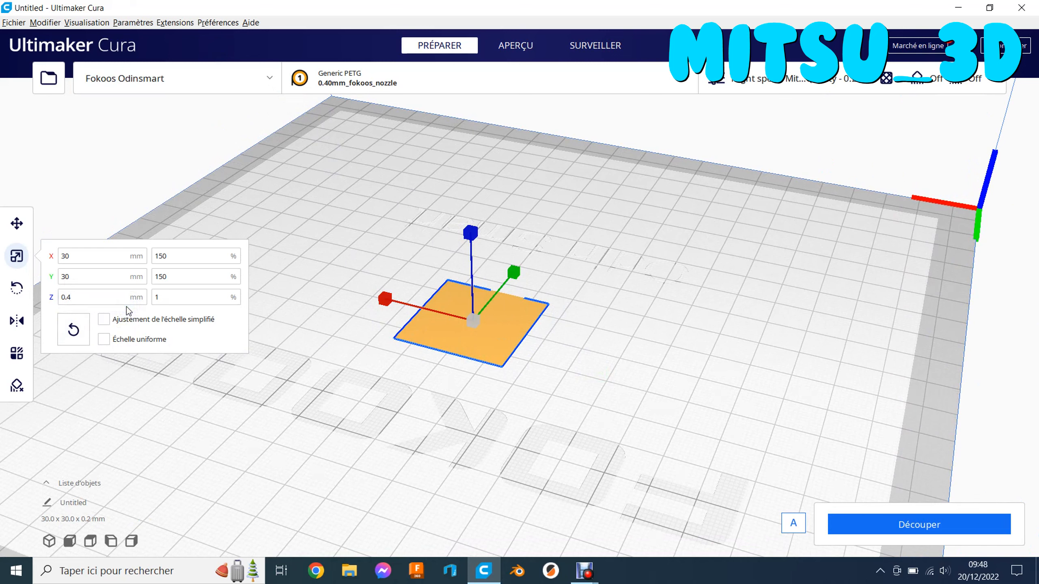
{"action": "left_click", "coordinate": [470, 330]}
{"action": "key", "text": "Delete"}
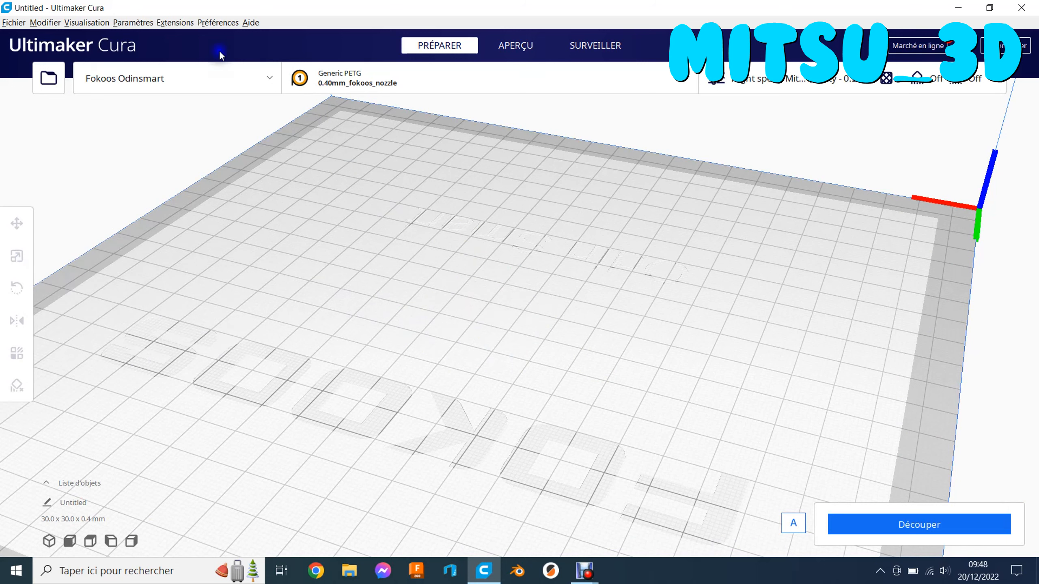
Step: Add a Calibration Cube to the build plate and examine its lettered faces
{"action": "left_click", "coordinate": [175, 22]}
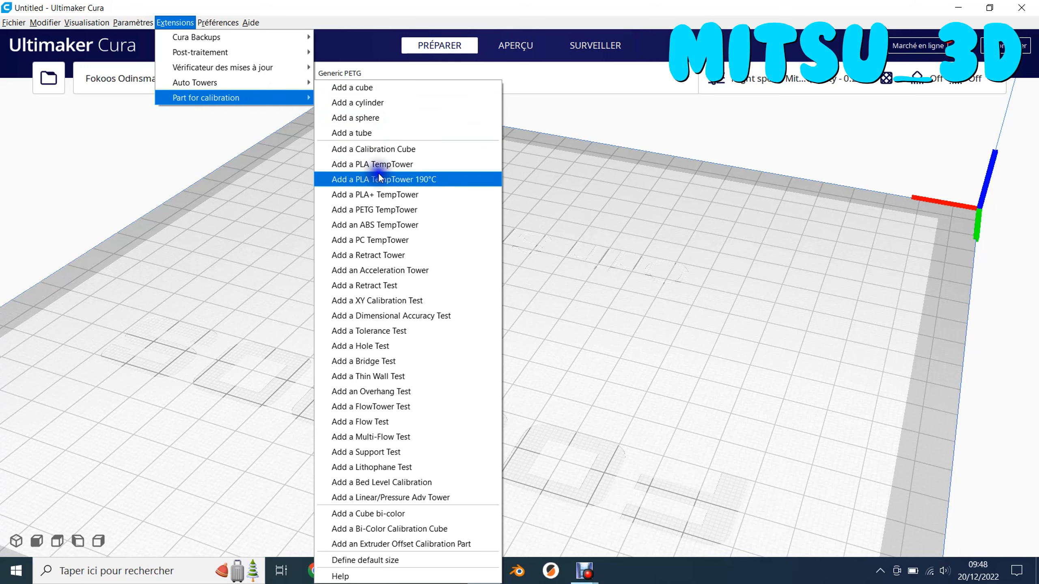
{"action": "left_click", "coordinate": [388, 151]}
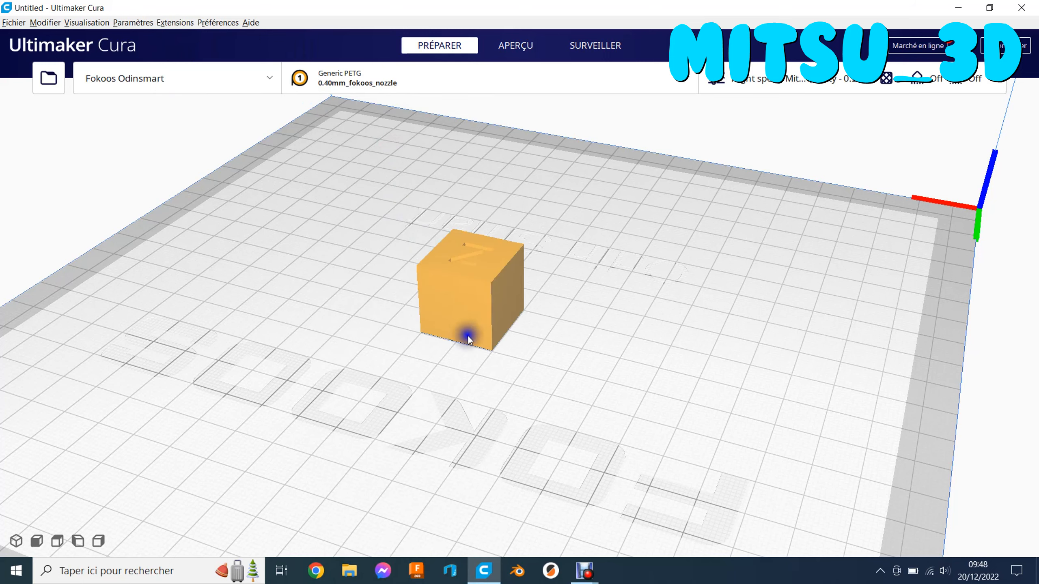
{"action": "left_click", "coordinate": [459, 323]}
{"action": "right_click_drag", "start_coordinate": [515, 383], "coordinate": [173, 332]}
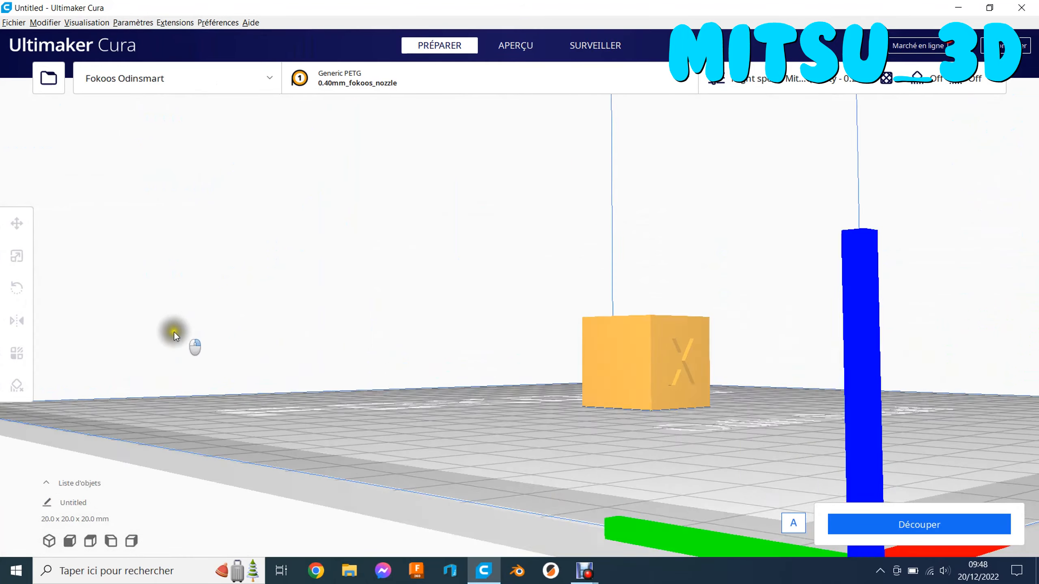
{"action": "right_click_drag", "start_coordinate": [706, 403], "coordinate": [569, 442]}
{"action": "scroll", "coordinate": [573, 448], "scroll_direction": "up", "scroll_amount": 3}
{"action": "scroll", "coordinate": [581, 438], "scroll_direction": "down", "scroll_amount": 5}
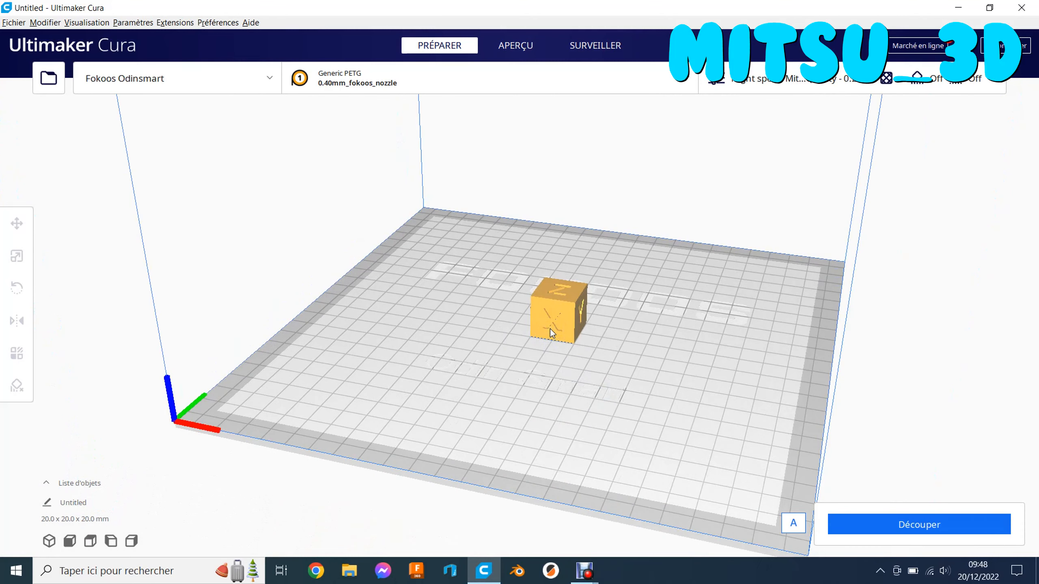
Step: Rotate the calibration cube a quarter turn about the vertical axis so its Y face replaces the X face
{"action": "left_click", "coordinate": [568, 315]}
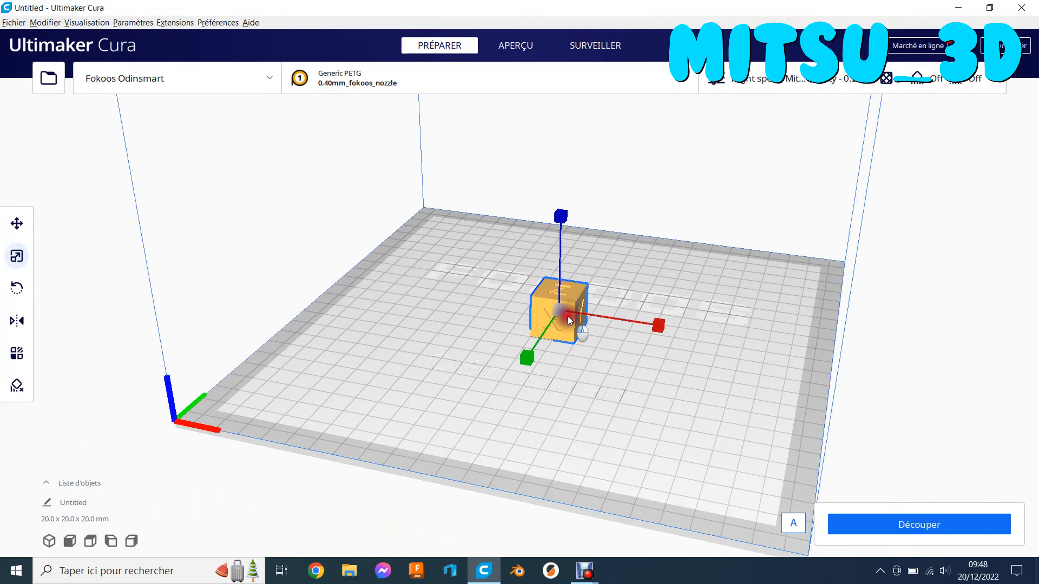
{"action": "left_click", "coordinate": [16, 289]}
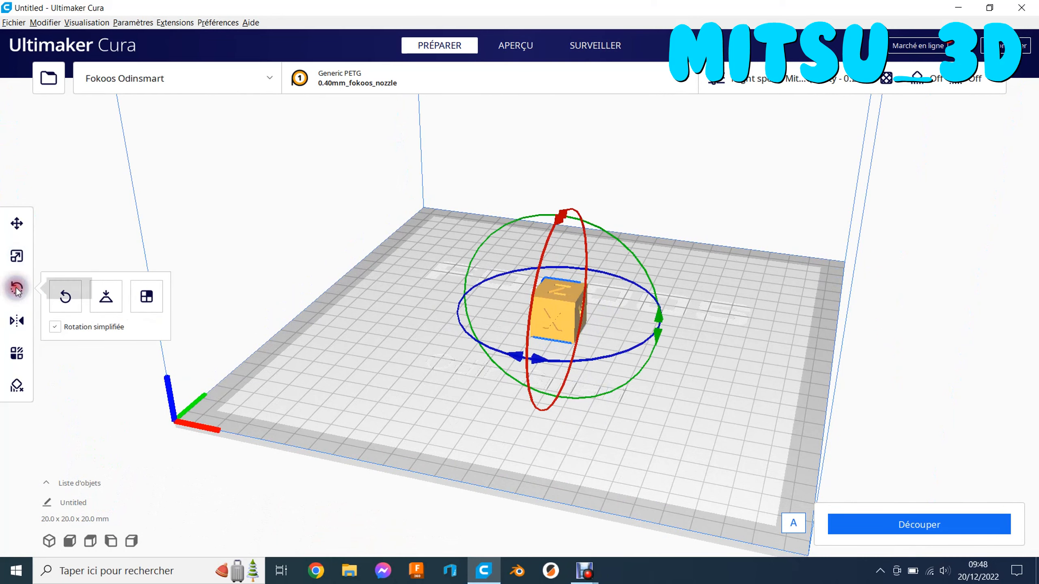
{"action": "left_click", "coordinate": [515, 355]}
{"action": "left_click", "coordinate": [624, 407]}
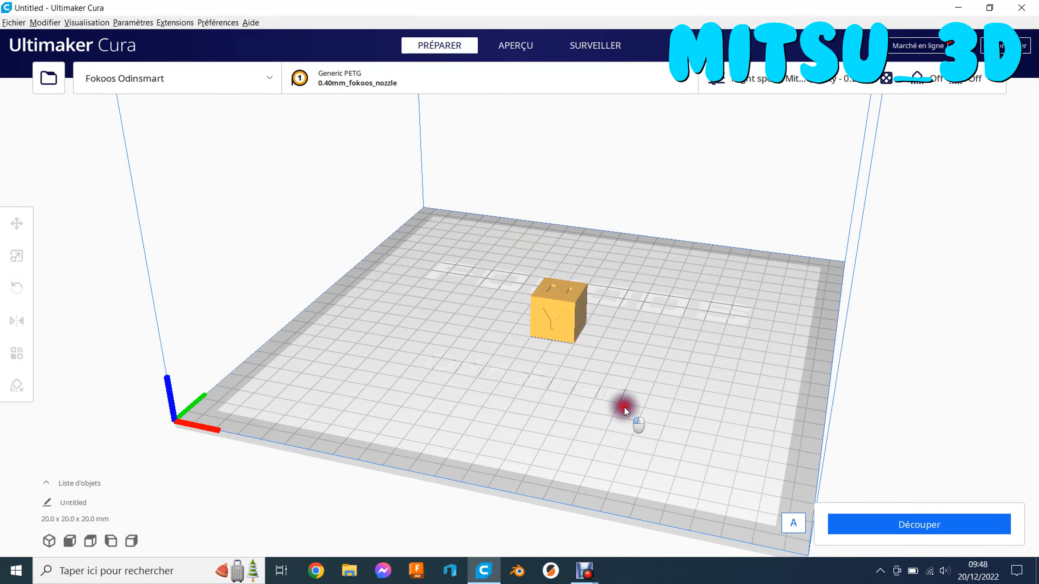
Step: Check the calibration cube's X, Y and Z dimensions in the scale settings, and delete the cube
{"action": "right_click_drag", "start_coordinate": [538, 406], "coordinate": [688, 422]}
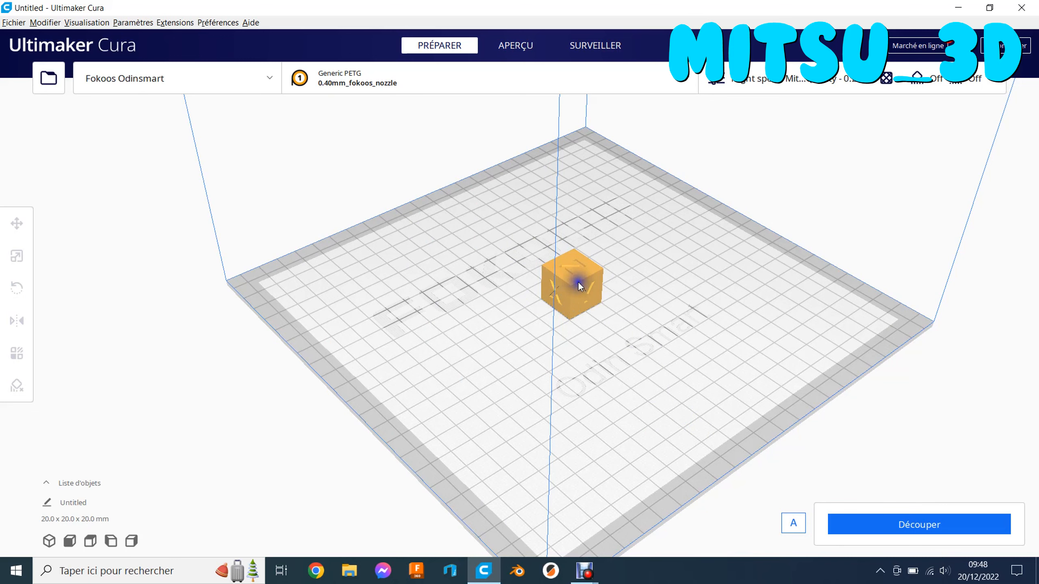
{"action": "right_click_drag", "start_coordinate": [617, 347], "coordinate": [554, 339]}
{"action": "left_click", "coordinate": [555, 339]}
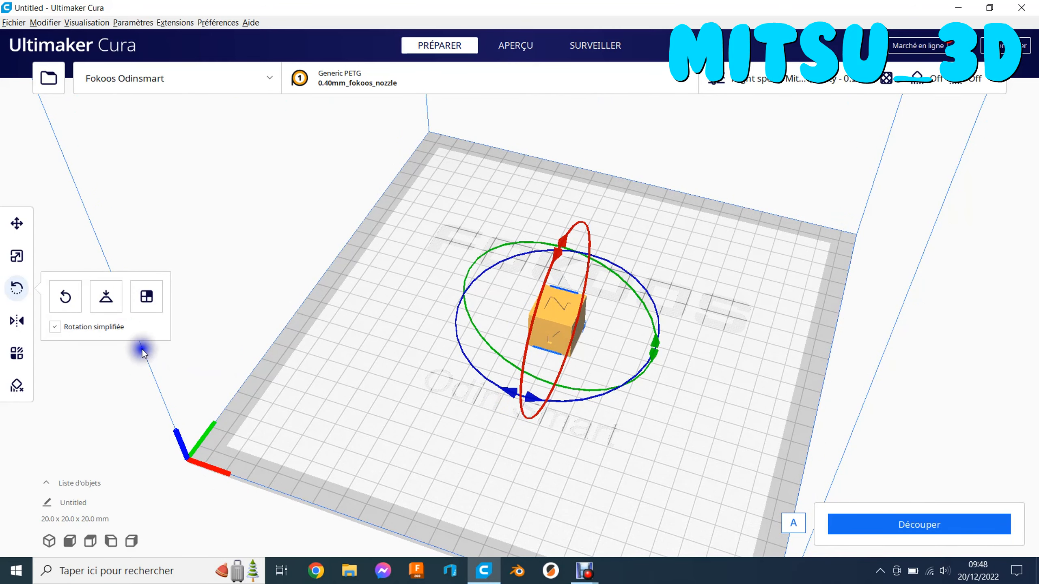
{"action": "left_click", "coordinate": [17, 255]}
{"action": "left_click", "coordinate": [70, 272]}
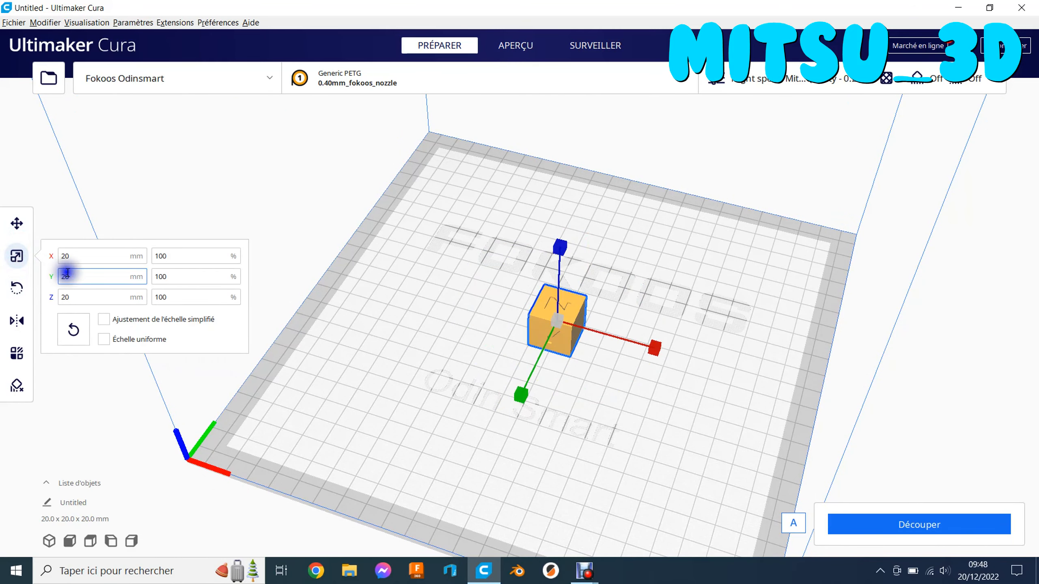
{"action": "left_click", "coordinate": [71, 274]}
{"action": "left_click", "coordinate": [73, 274]}
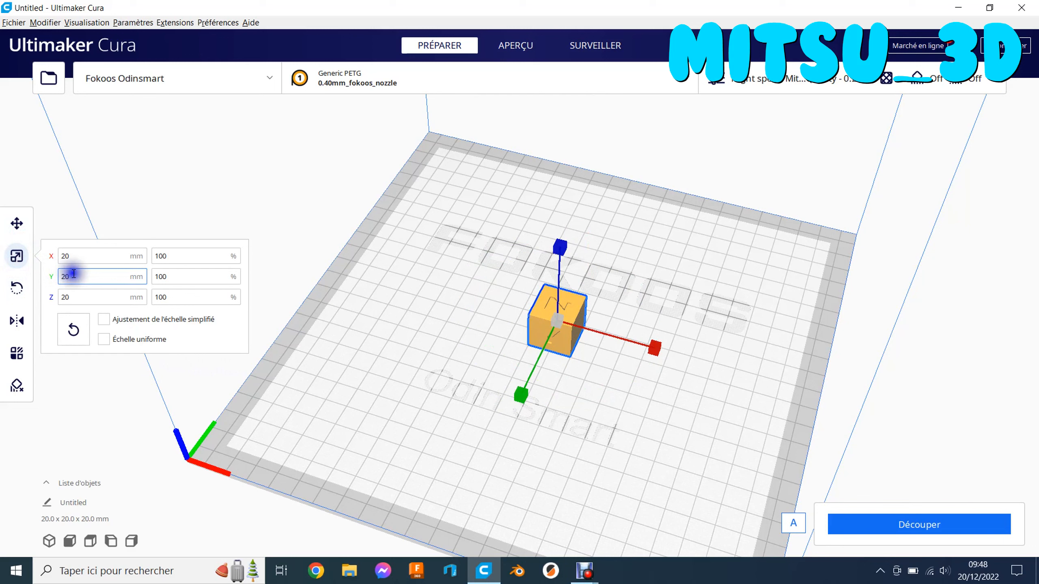
{"action": "left_click", "coordinate": [610, 353]}
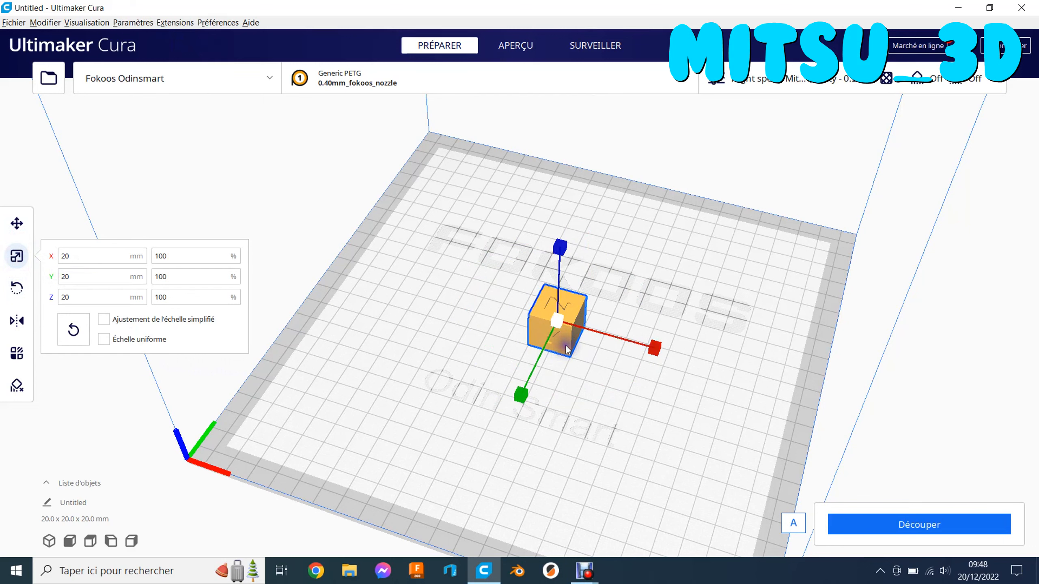
{"action": "key", "text": "Delete"}
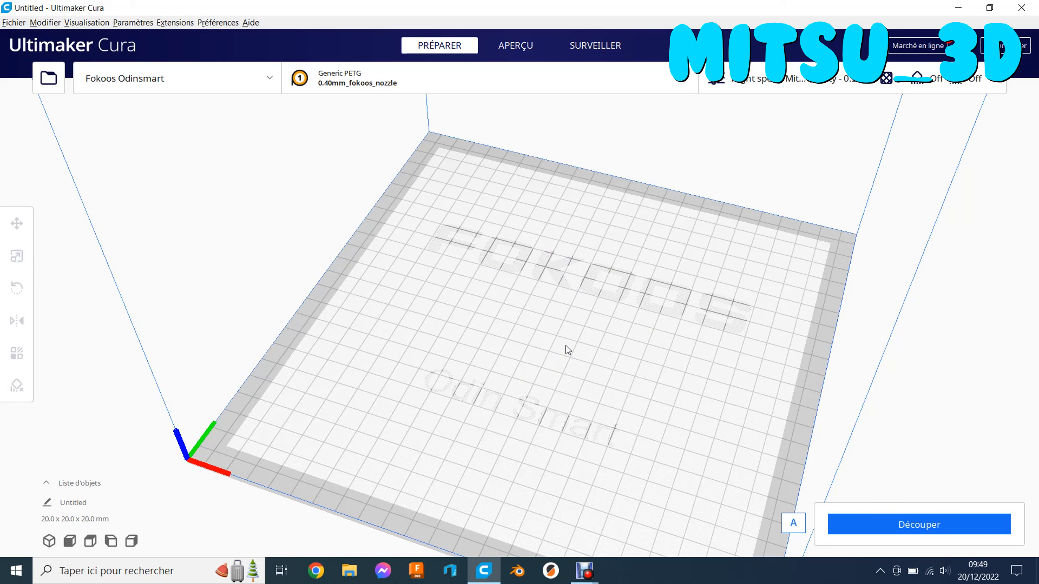
Step: Add a PLA+ TempTower from the calibration parts to the empty build plate
{"action": "left_click", "coordinate": [169, 25]}
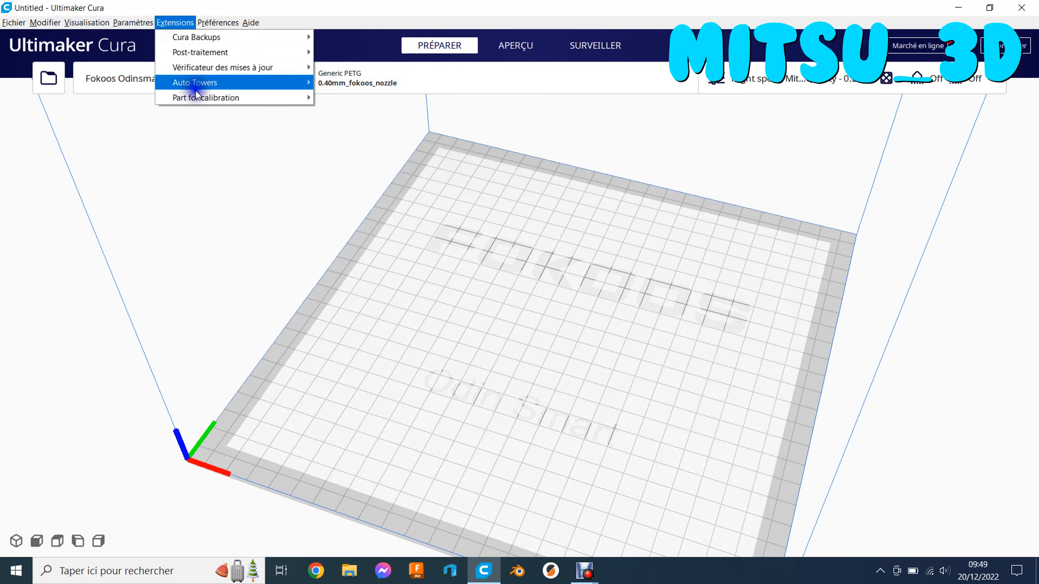
{"action": "mouse_move", "coordinate": [249, 97]}
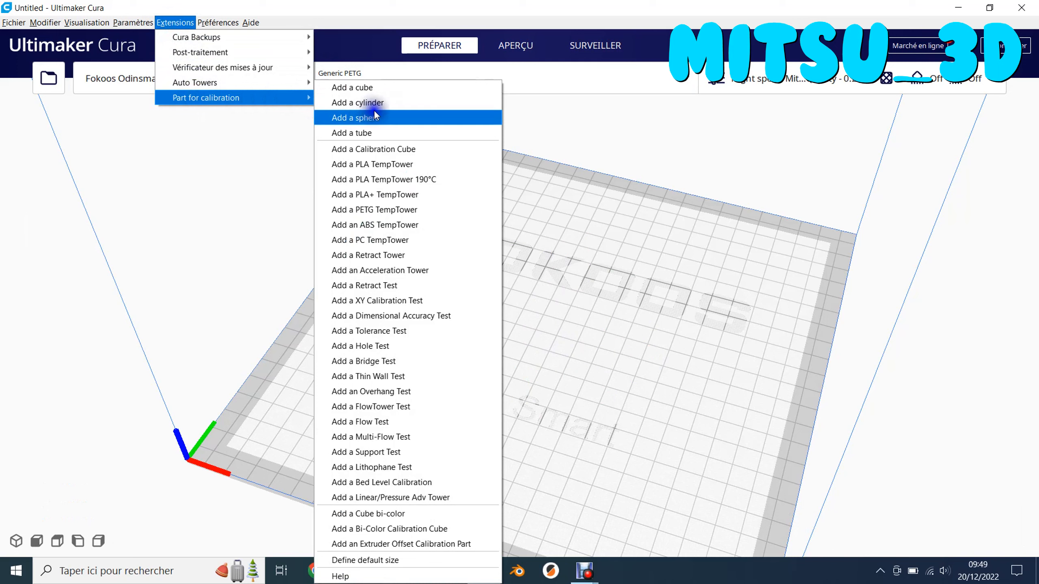
{"action": "left_click", "coordinate": [407, 194]}
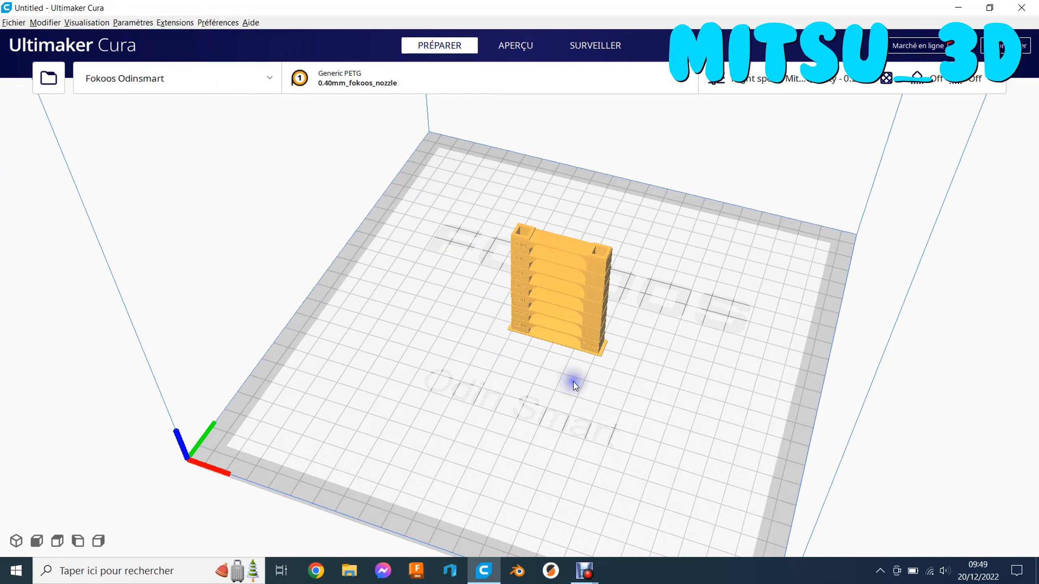
Step: Examine the PLA+ temperature tower from the front, including its engraved temperatures, bridges and base
{"action": "scroll", "coordinate": [573, 382], "scroll_direction": "up", "scroll_amount": 10}
{"action": "right_click_drag", "start_coordinate": [661, 429], "coordinate": [597, 399]}
{"action": "left_click", "coordinate": [539, 235]}
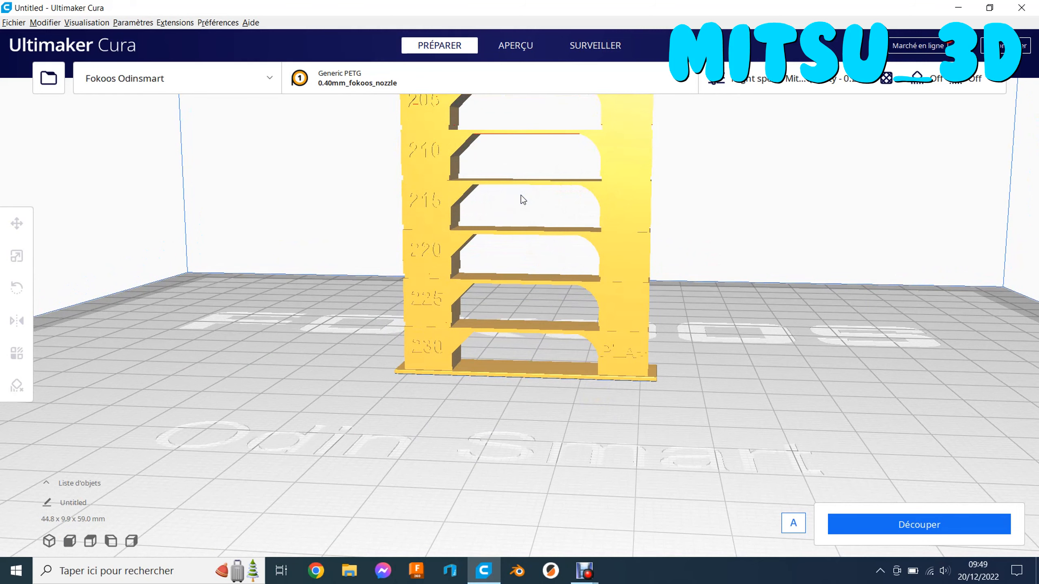
{"action": "middle_click_drag", "start_coordinate": [654, 287], "coordinate": [683, 343]}
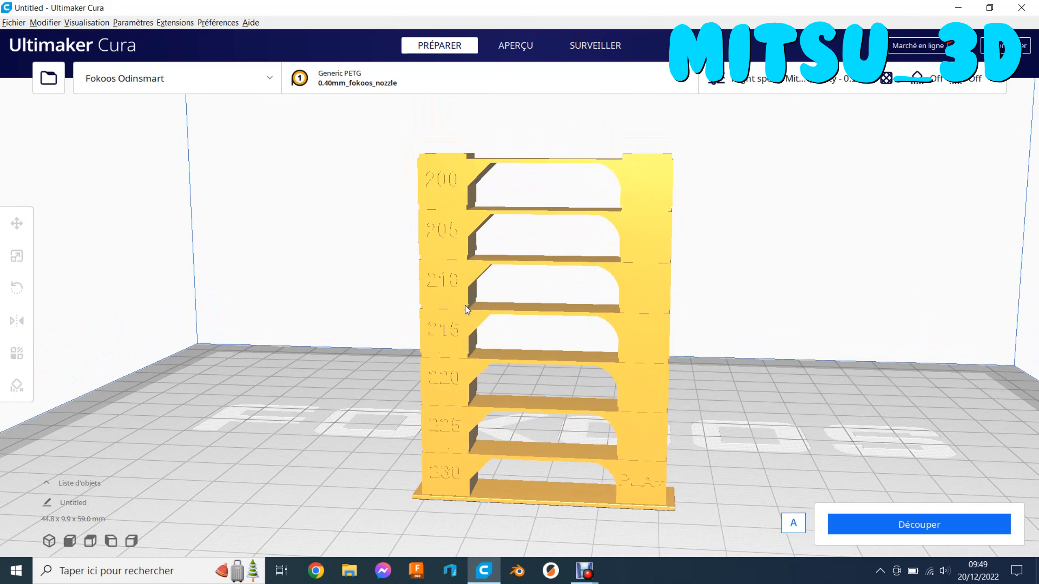
{"action": "right_click_drag", "start_coordinate": [486, 290], "coordinate": [548, 319]}
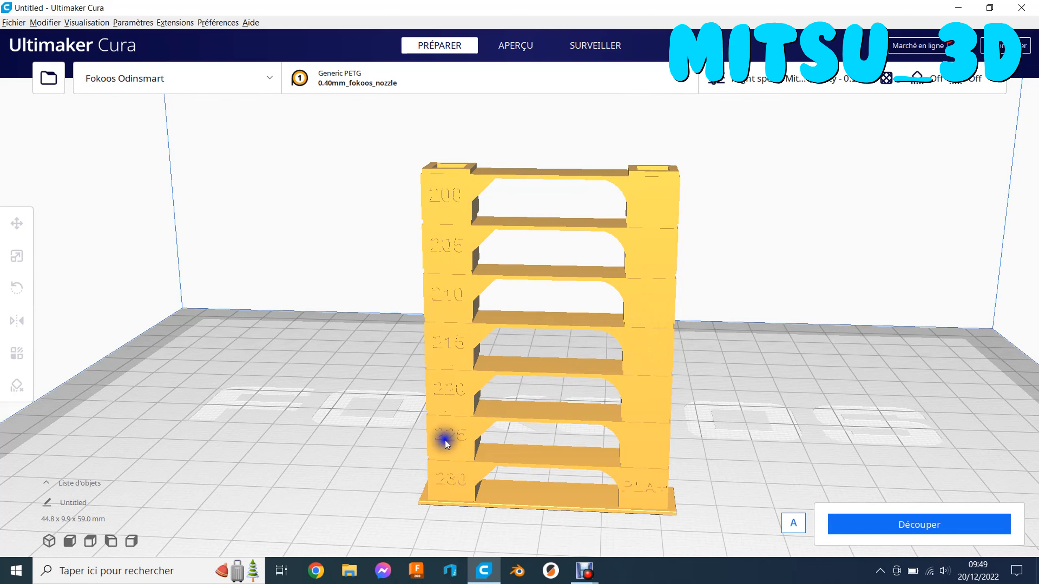
{"action": "middle_click_drag", "start_coordinate": [434, 465], "coordinate": [405, 430]}
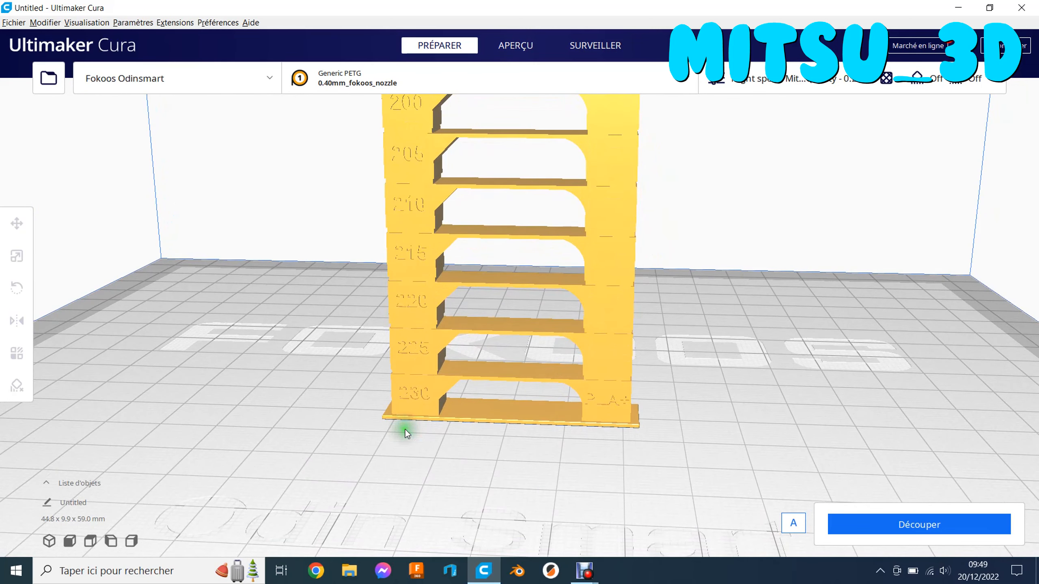
{"action": "right_click_drag", "start_coordinate": [658, 445], "coordinate": [672, 436]}
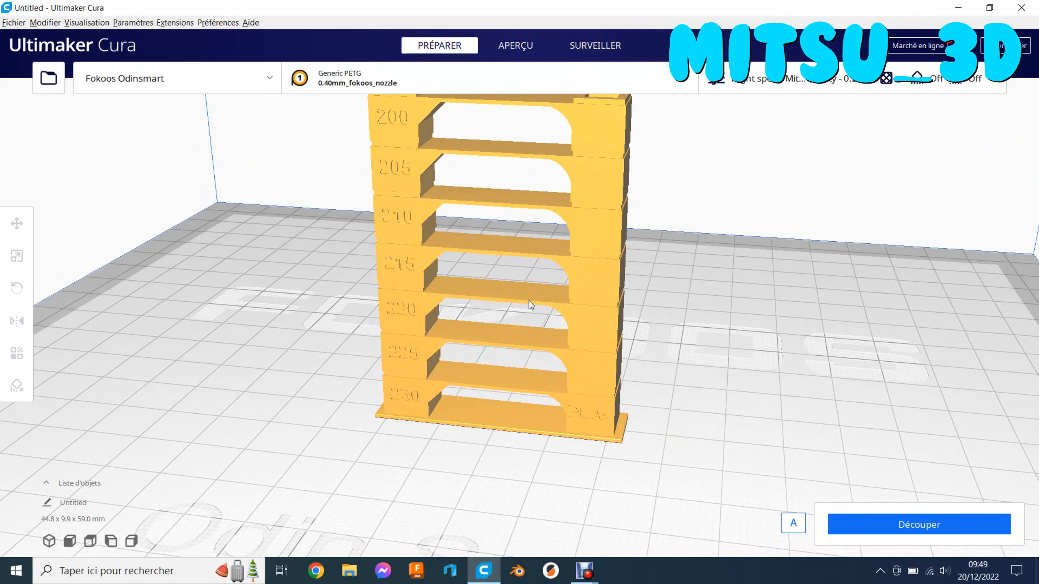
{"action": "middle_click_drag", "start_coordinate": [540, 322], "coordinate": [572, 345]}
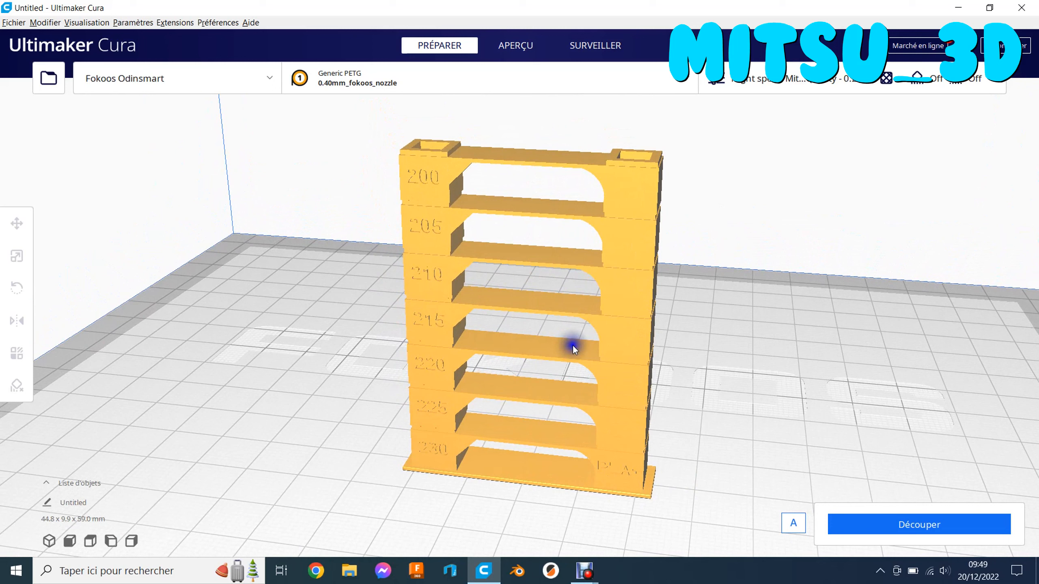
Step: Delete the PLA+ temperature tower and add a Retract Tower in its place
{"action": "left_click", "coordinate": [623, 382]}
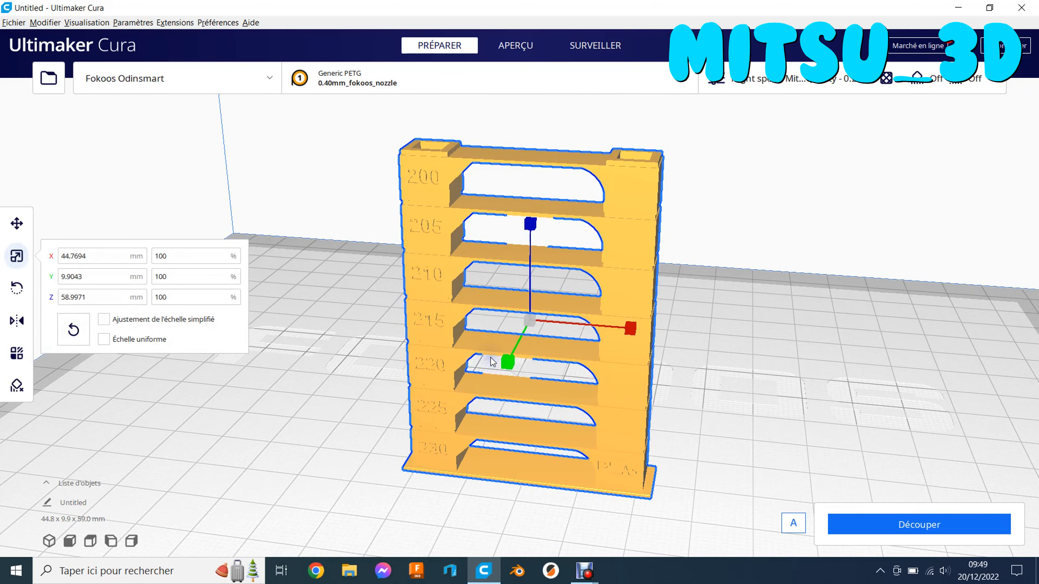
{"action": "key", "text": "Delete"}
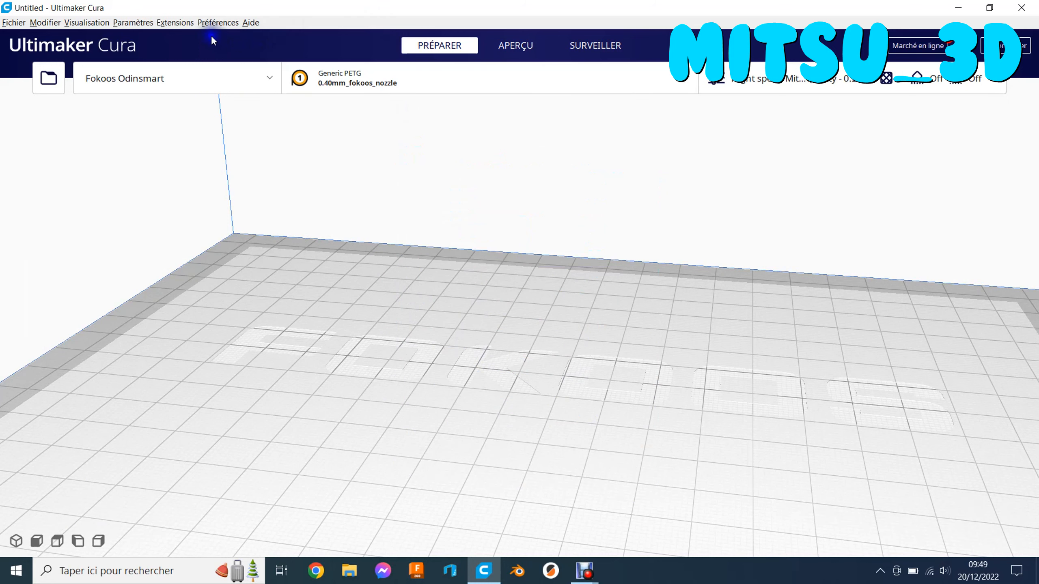
{"action": "left_click", "coordinate": [174, 22]}
{"action": "left_click", "coordinate": [212, 98]}
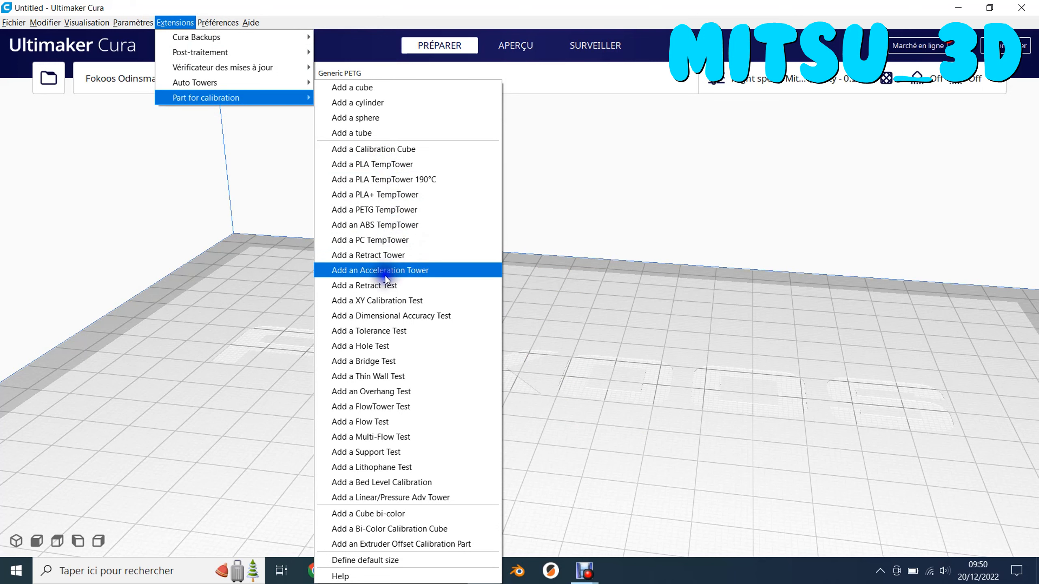
{"action": "left_click", "coordinate": [387, 253]}
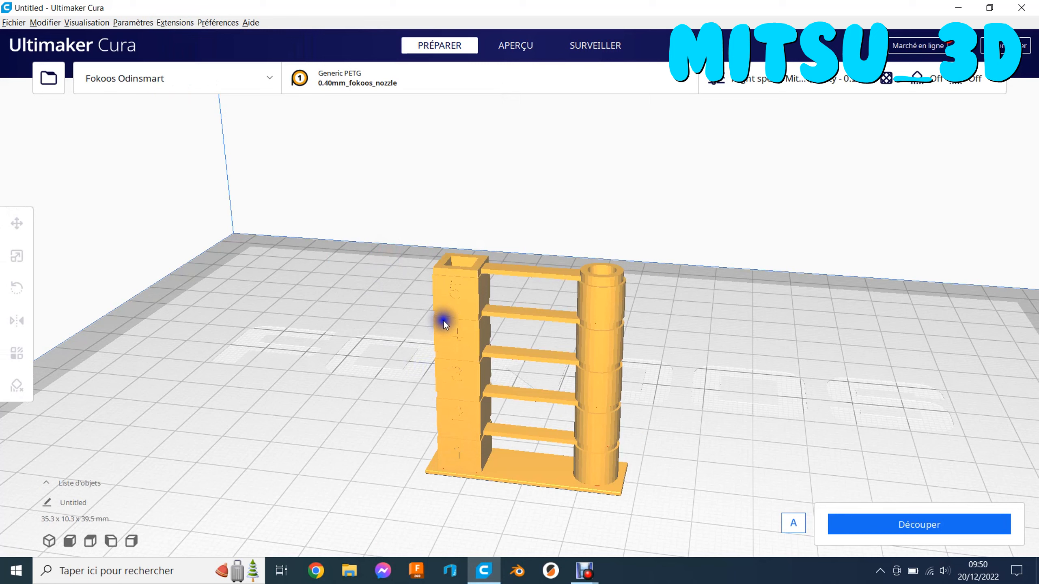
Step: Delete the Retract Tower and add a Retract Test from the calibration parts in its place
{"action": "left_click", "coordinate": [463, 376]}
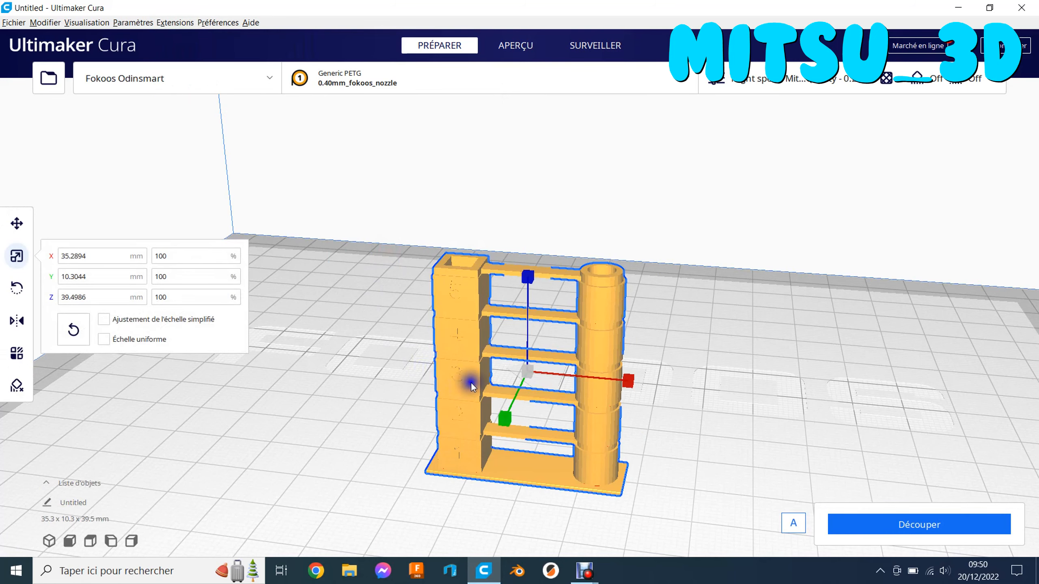
{"action": "key", "text": "Delete"}
{"action": "left_click", "coordinate": [175, 23]}
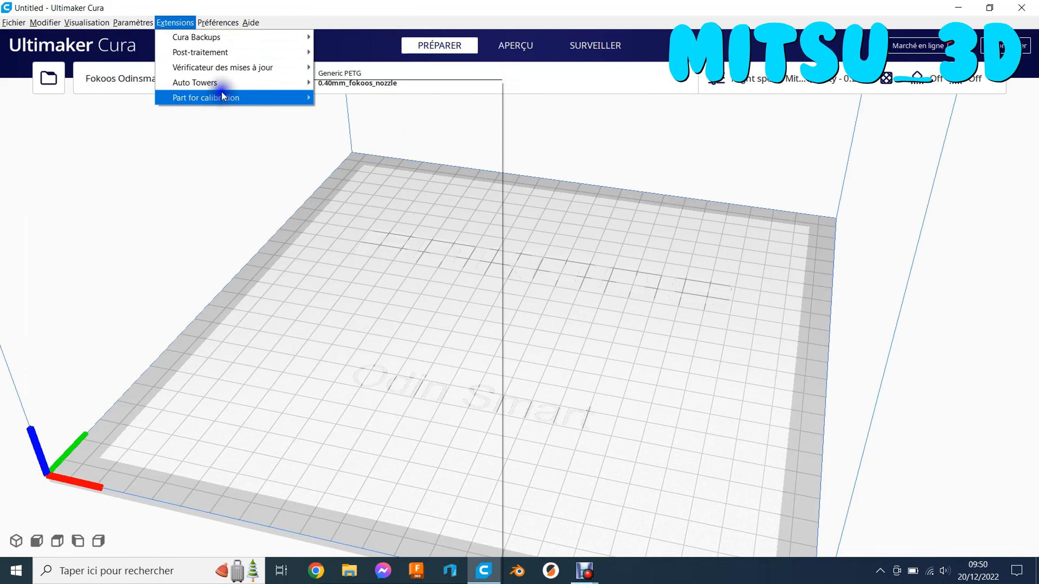
{"action": "mouse_move", "coordinate": [221, 97]}
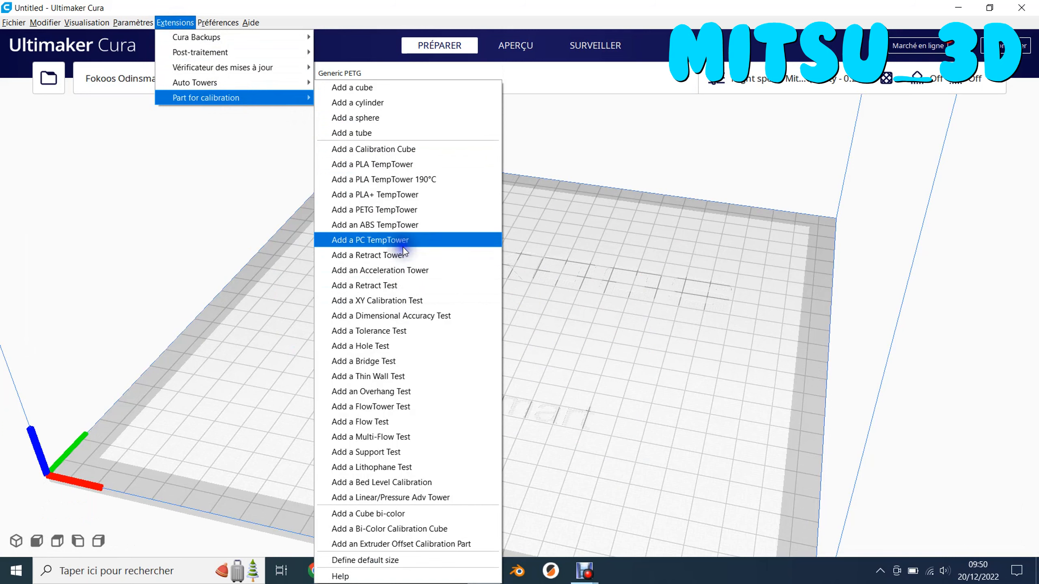
{"action": "left_click", "coordinate": [394, 286]}
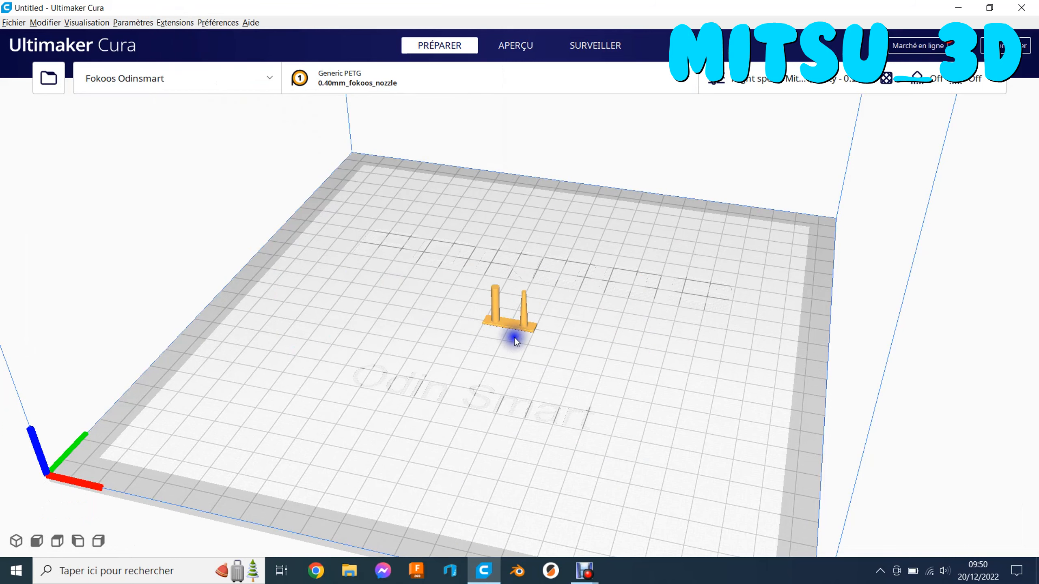
{"action": "scroll", "coordinate": [515, 337], "scroll_direction": "up", "scroll_amount": 5}
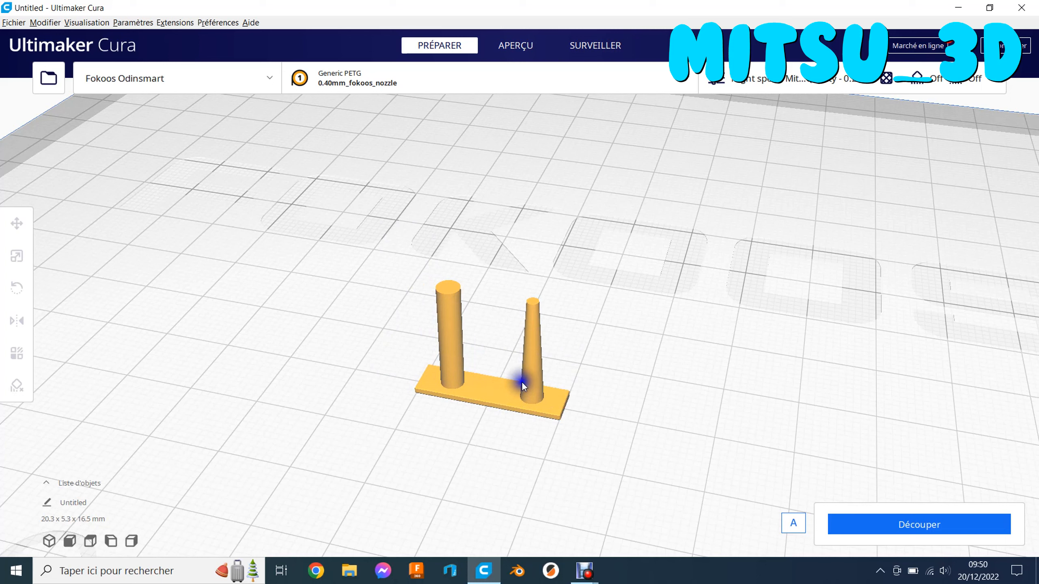
Step: Remove the Retract Test from the build plate and add an XY Calibration Test
{"action": "left_click", "coordinate": [510, 391]}
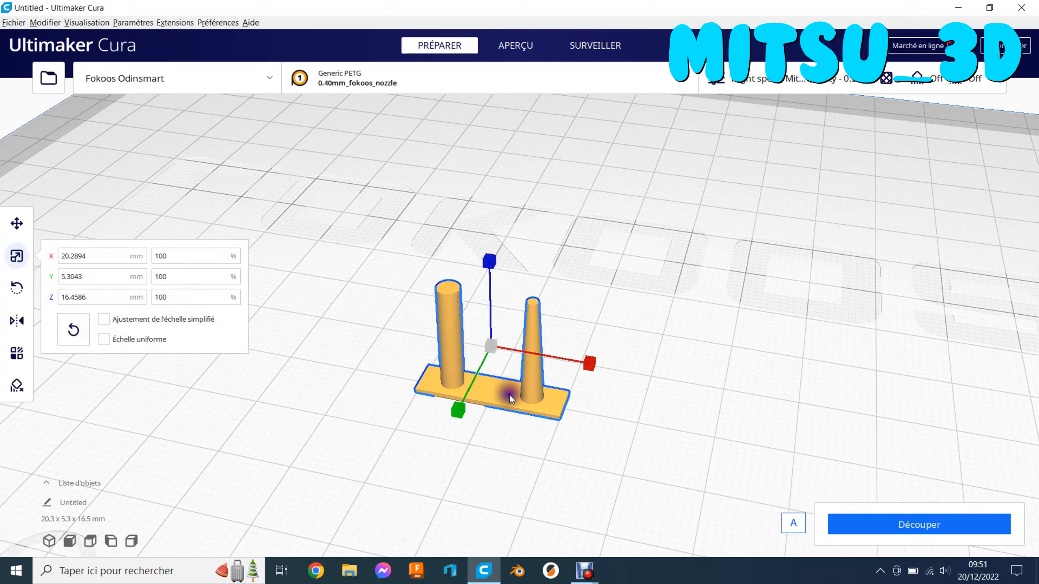
{"action": "left_click", "coordinate": [497, 365]}
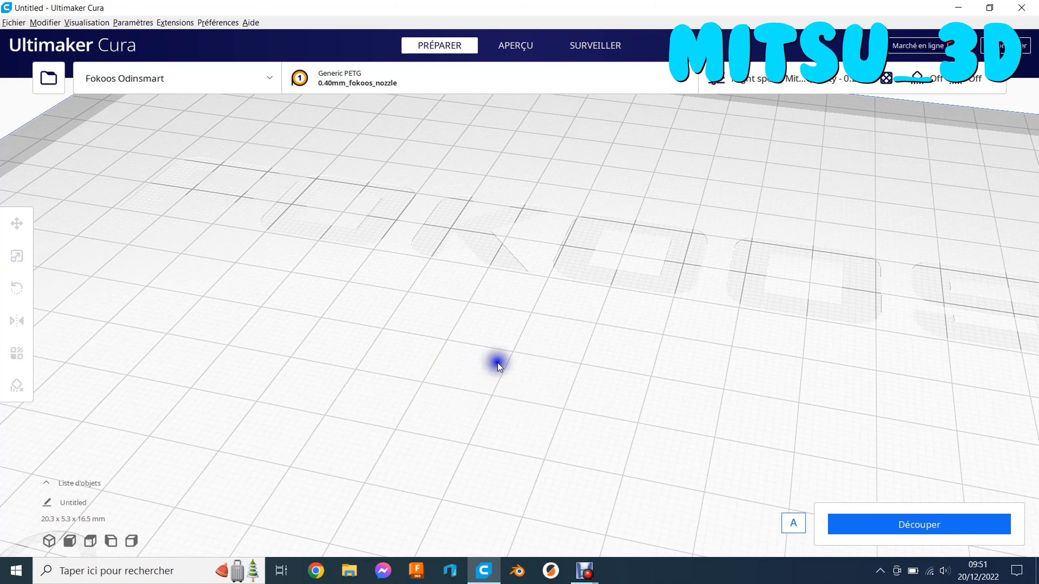
{"action": "left_click", "coordinate": [175, 22]}
{"action": "left_click", "coordinate": [206, 100]}
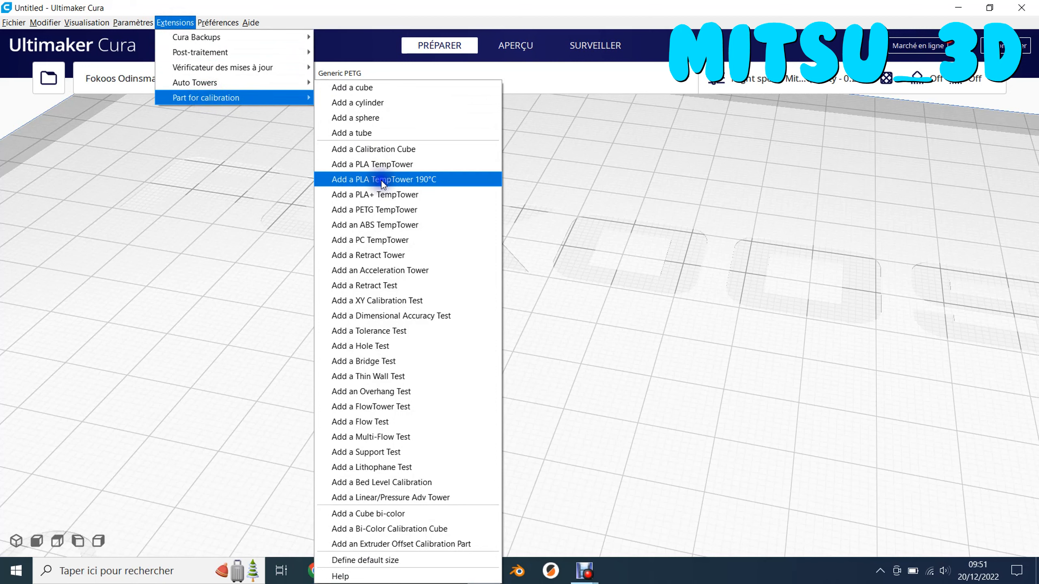
{"action": "left_click", "coordinate": [400, 299]}
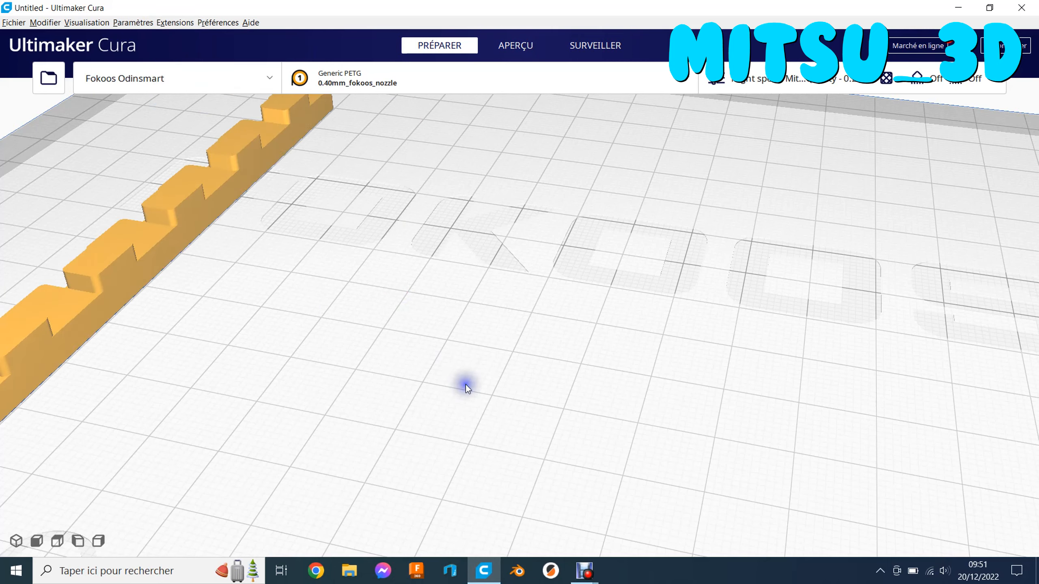
{"action": "scroll", "coordinate": [467, 389], "scroll_direction": "down", "scroll_amount": 5}
{"action": "mouse_move", "coordinate": [481, 394]}
{"action": "right_mouse_down"}
{"action": "mouse_move", "coordinate": [547, 382]}
{"action": "mouse_move", "coordinate": [531, 367]}
{"action": "right_mouse_up"}
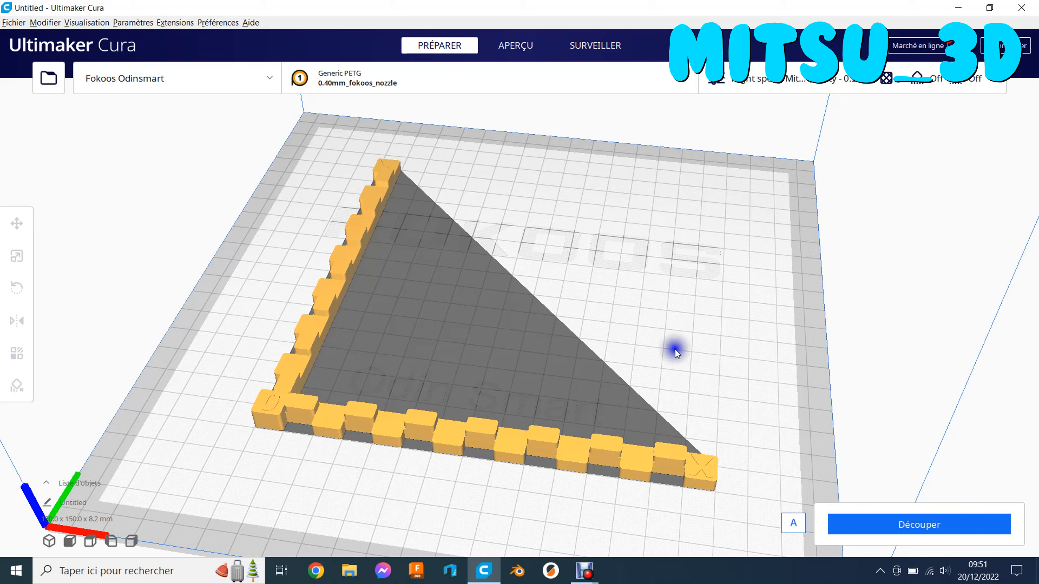
Step: Scale the XY Calibration Test to 100 mm in both X and Y
{"action": "left_click", "coordinate": [398, 421]}
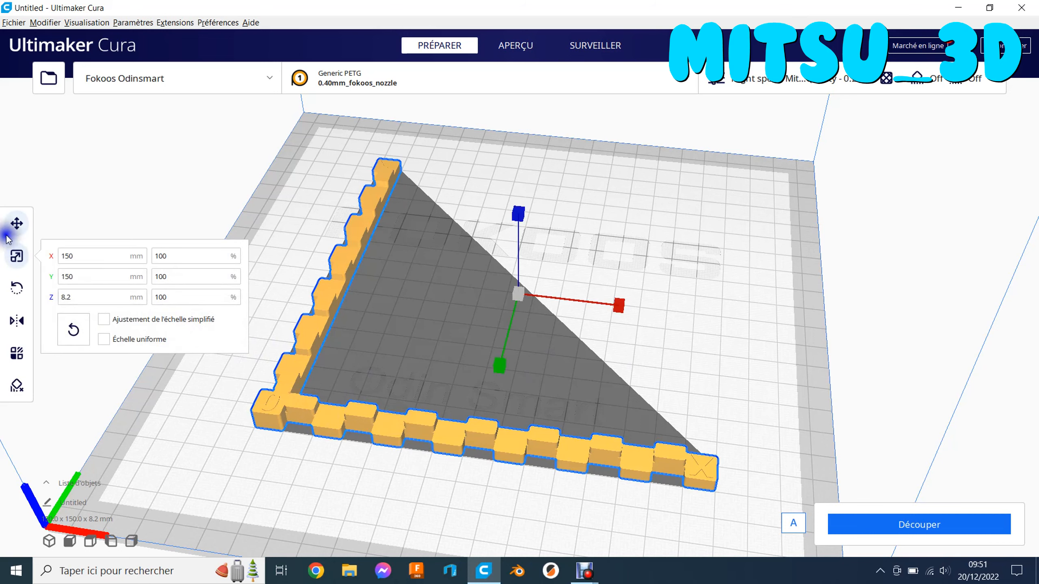
{"action": "double_click", "coordinate": [81, 276]}
{"action": "type", "text": "100"}
{"action": "double_click", "coordinate": [76, 256]}
{"action": "type", "text": "100"}
{"action": "key", "text": "Tab"}
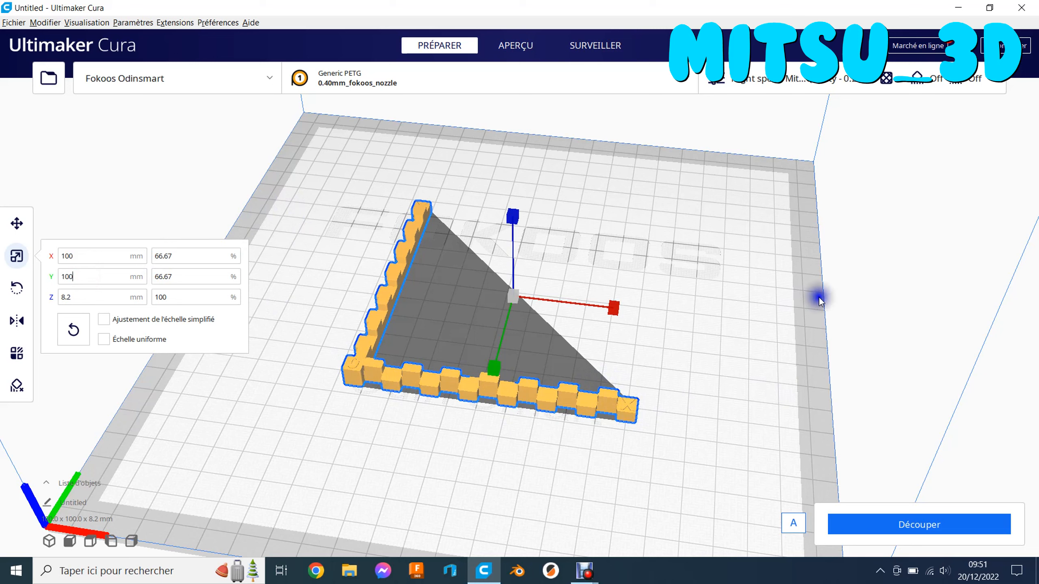
Step: Set the XY Calibration Test's X and Y dimensions to 150 mm each
{"action": "left_click_drag", "start_coordinate": [73, 277], "coordinate": [45, 279]}
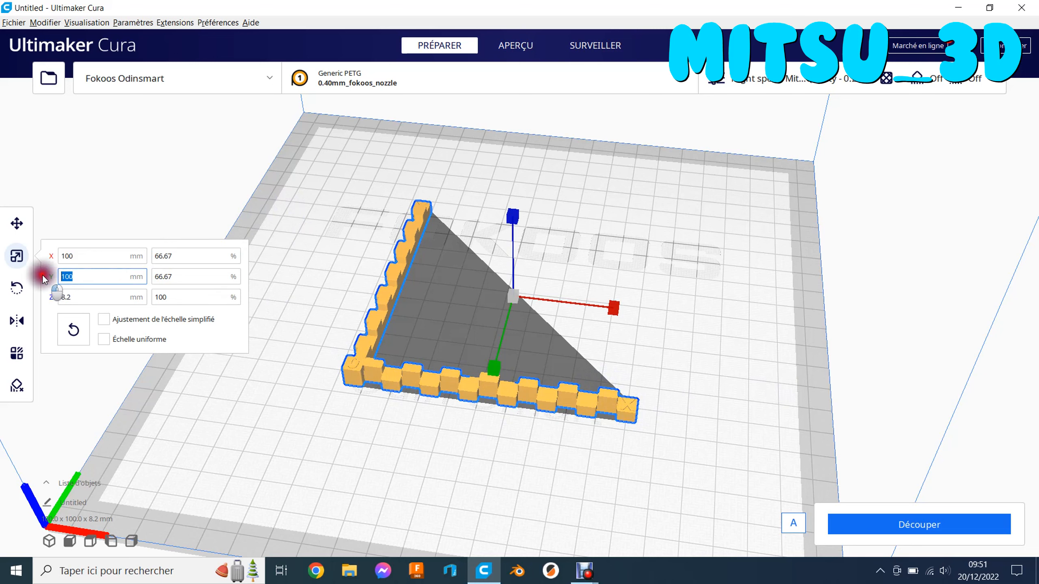
{"action": "type", "text": "150"}
{"action": "left_click", "coordinate": [114, 258]}
{"action": "left_click_drag", "start_coordinate": [114, 258], "coordinate": [58, 256]}
{"action": "type", "text": "1500"}
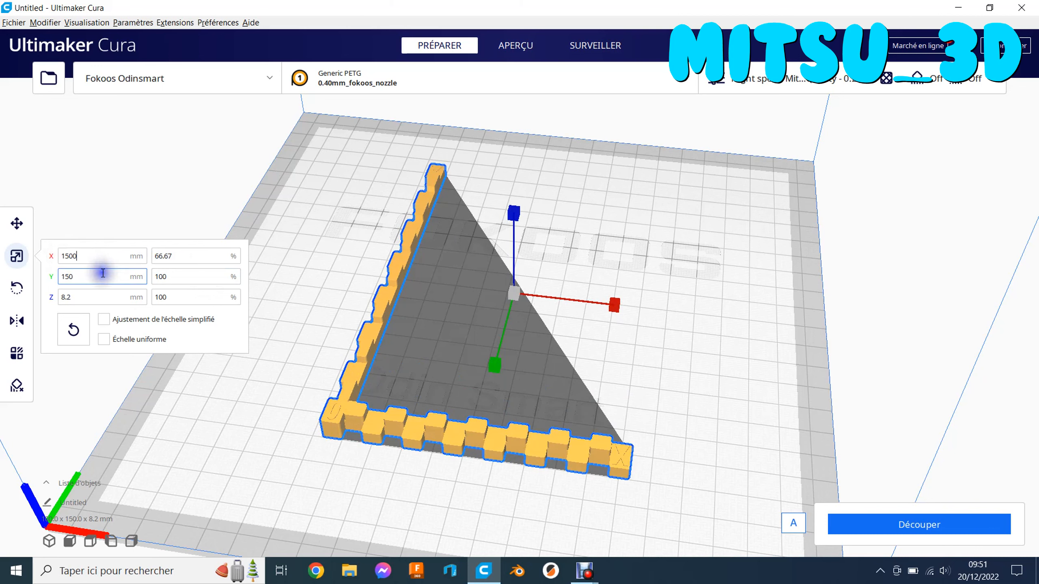
{"action": "key", "text": "BackSpace"}
{"action": "left_click", "coordinate": [92, 275]}
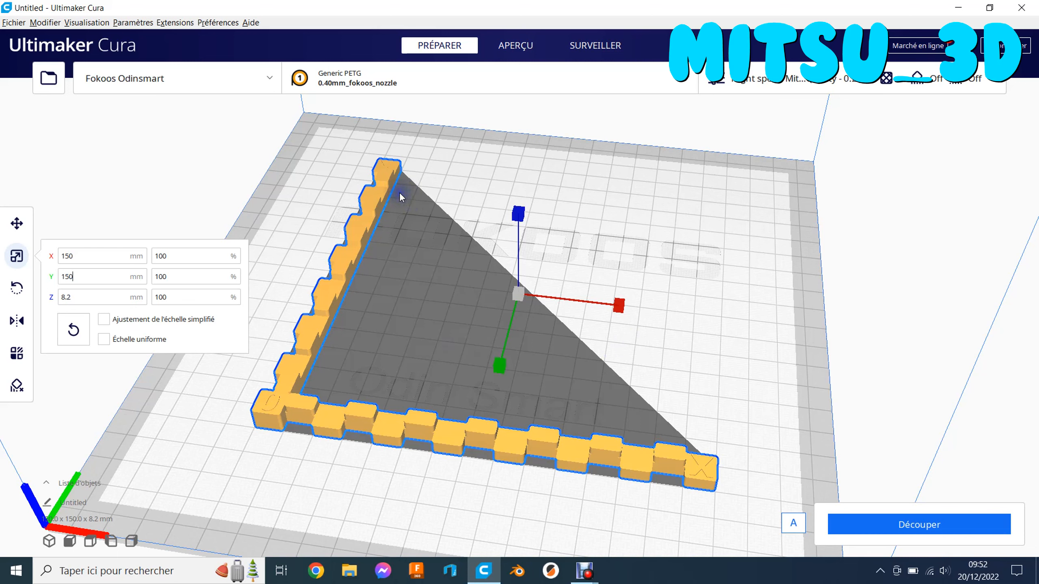
Step: Delete the XY Calibration Test and add a Dimensional Accuracy Test to the empty build plate
{"action": "left_click", "coordinate": [171, 23]}
{"action": "mouse_move", "coordinate": [235, 106]}
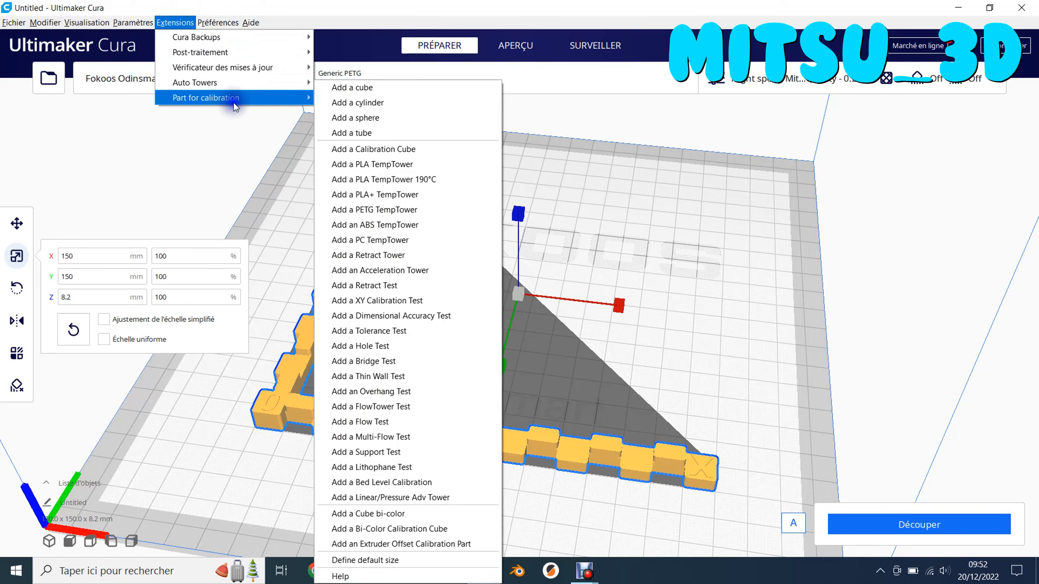
{"action": "left_click", "coordinate": [690, 416]}
{"action": "left_click", "coordinate": [628, 451]}
{"action": "key", "text": "Delete"}
{"action": "left_click", "coordinate": [180, 23]}
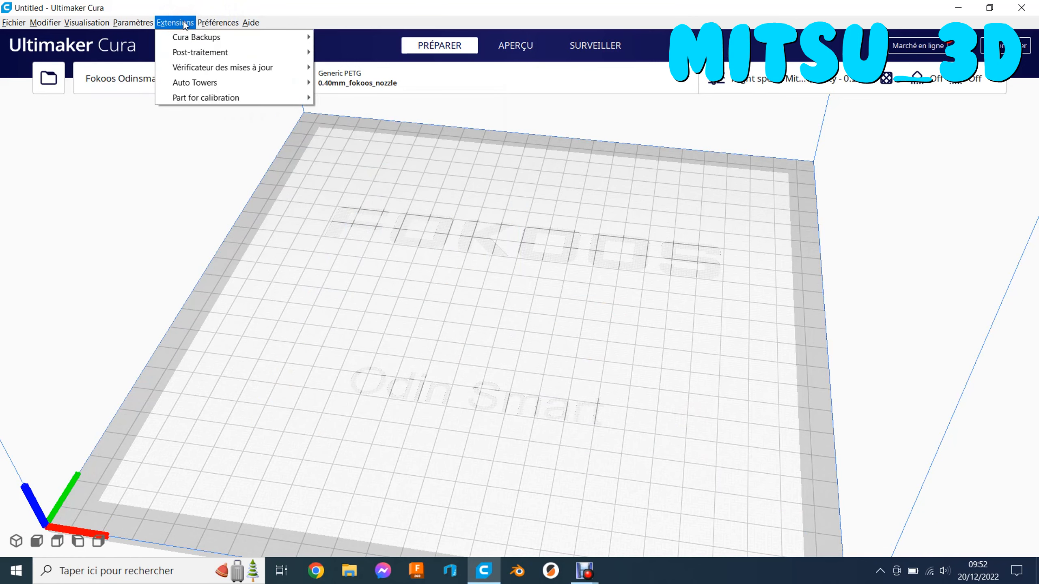
{"action": "mouse_move", "coordinate": [238, 106]}
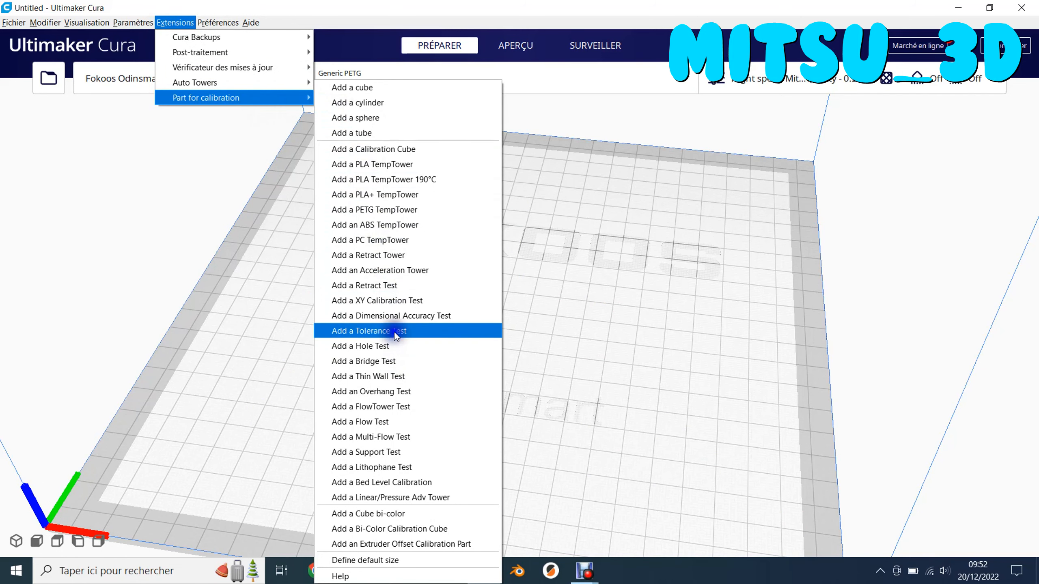
{"action": "left_click", "coordinate": [395, 315]}
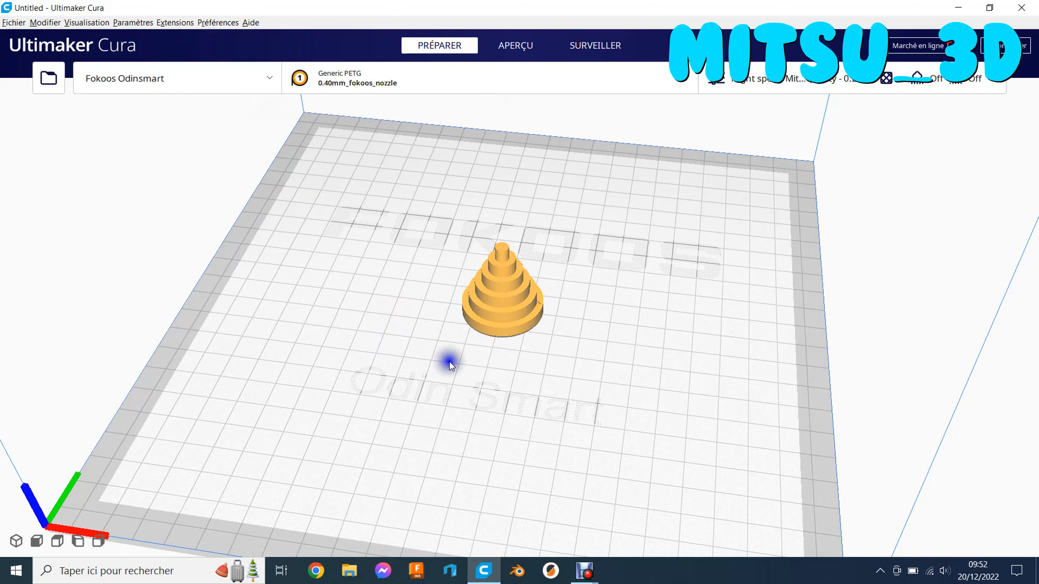
Step: Replace the Dimensional Accuracy Test on the build plate with a Tolerance Test
{"action": "left_click", "coordinate": [519, 311]}
{"action": "key", "text": "Delete"}
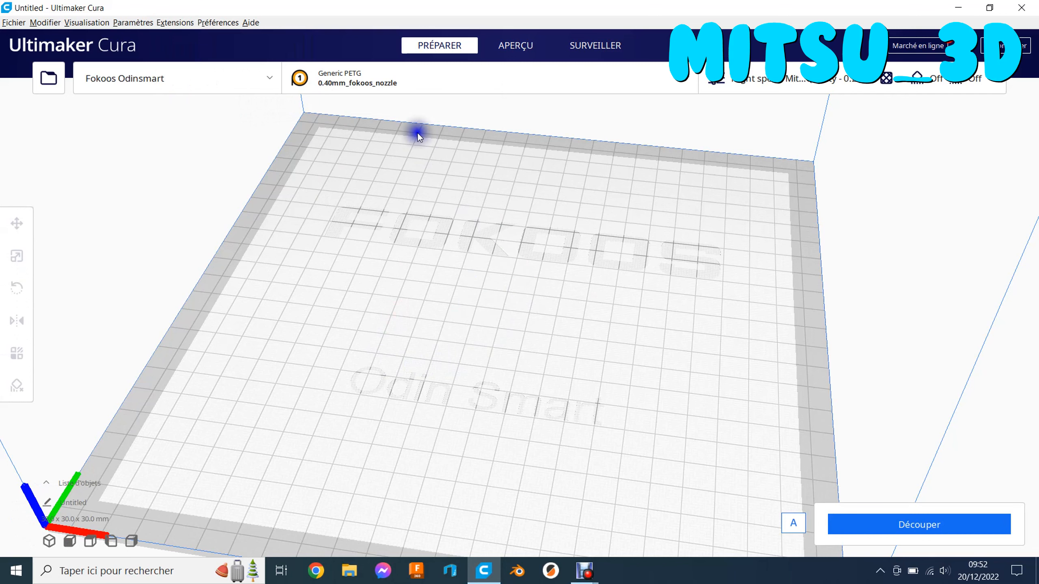
{"action": "left_click", "coordinate": [175, 22]}
{"action": "mouse_move", "coordinate": [198, 95]}
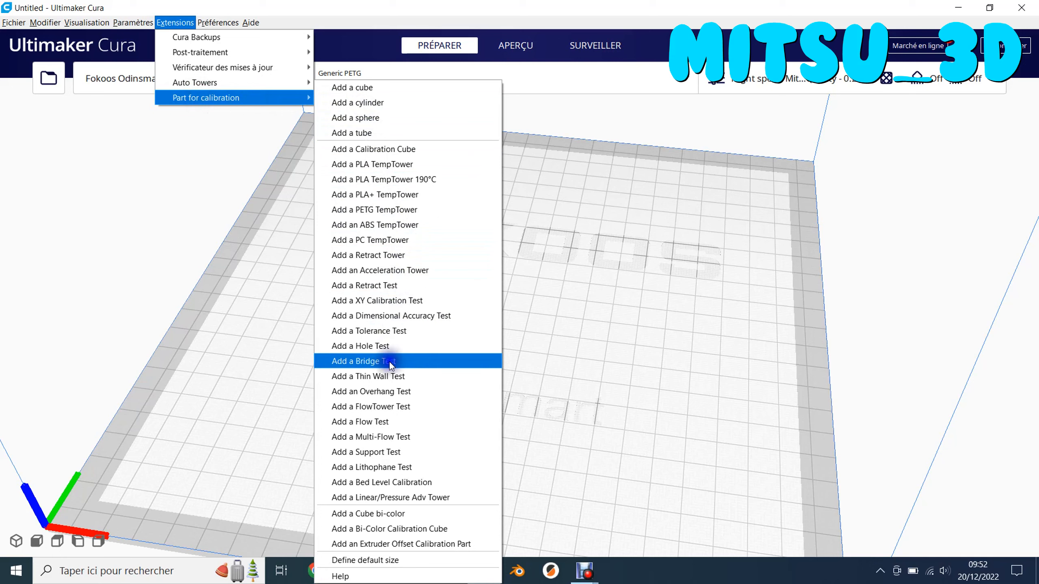
{"action": "left_click", "coordinate": [389, 329]}
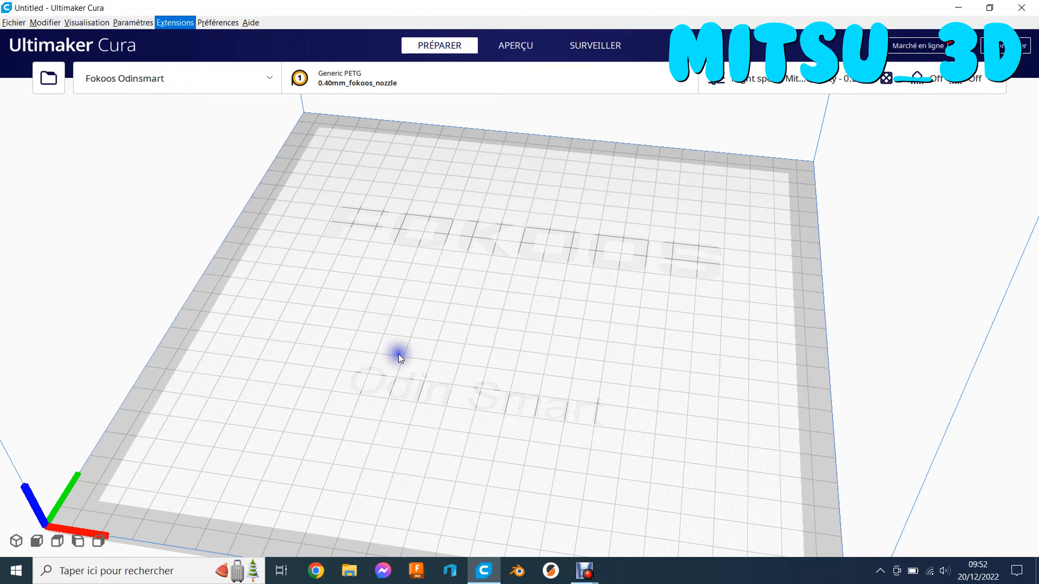
Step: Examine the Tolerance Test up close, including its engraved clearance values, the five cylinders and the gaps around them
{"action": "scroll", "coordinate": [482, 343], "scroll_direction": "up", "scroll_amount": 5}
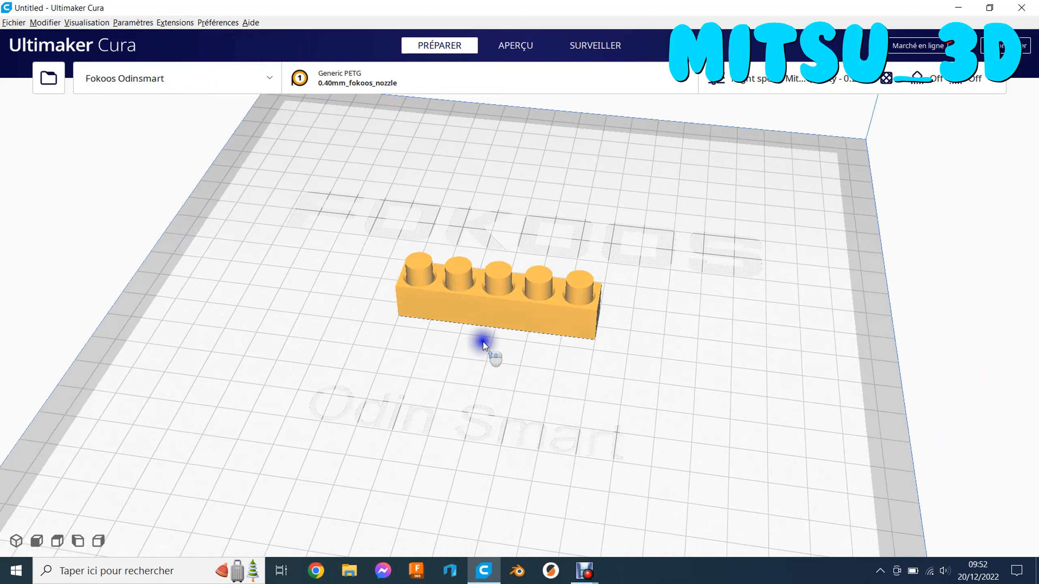
{"action": "right_click_drag", "start_coordinate": [611, 432], "coordinate": [656, 385]}
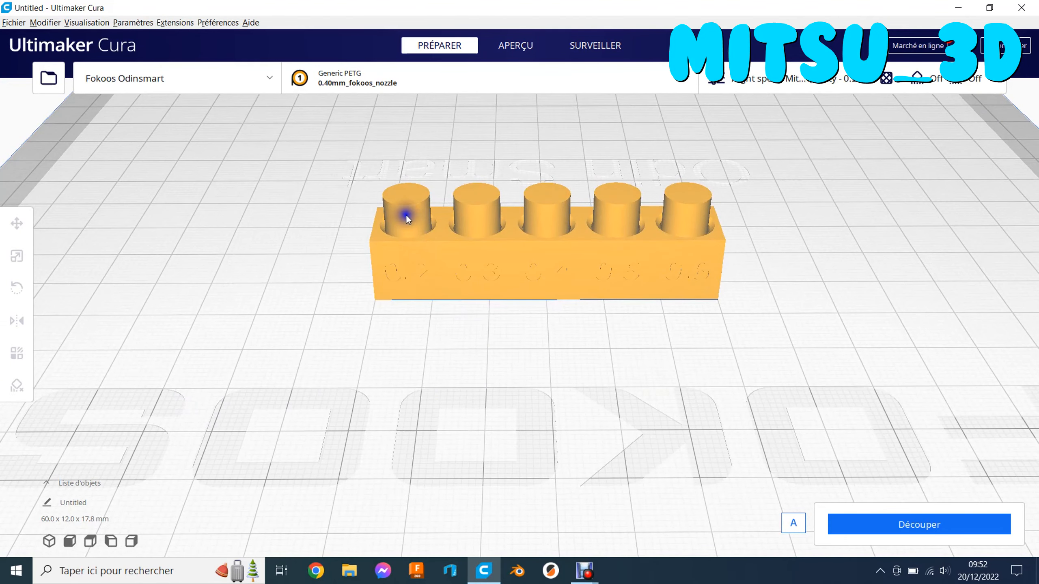
{"action": "right_click_drag", "start_coordinate": [533, 361], "coordinate": [480, 358]}
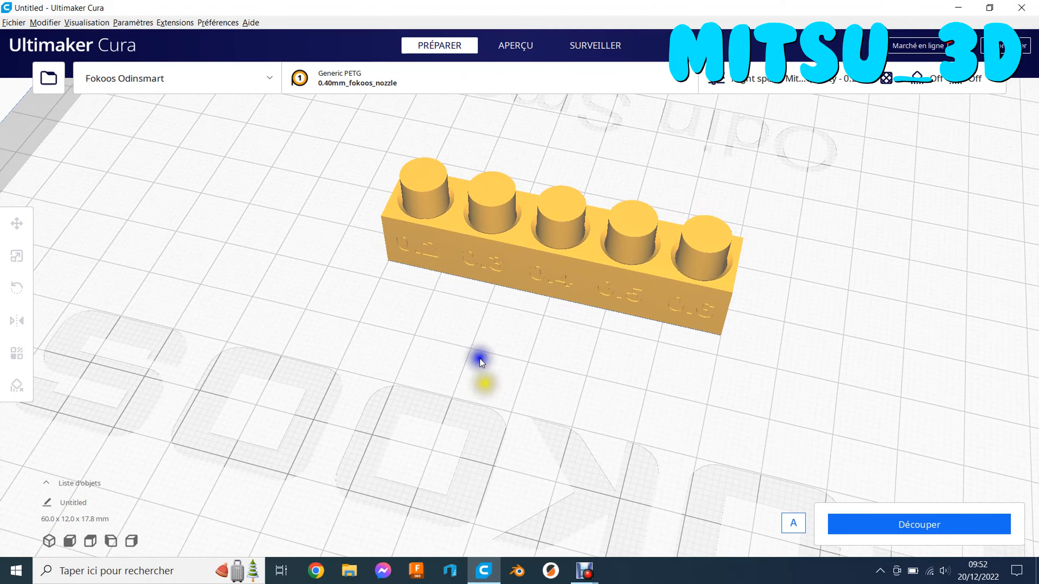
{"action": "right_click_drag", "start_coordinate": [692, 318], "coordinate": [656, 357]}
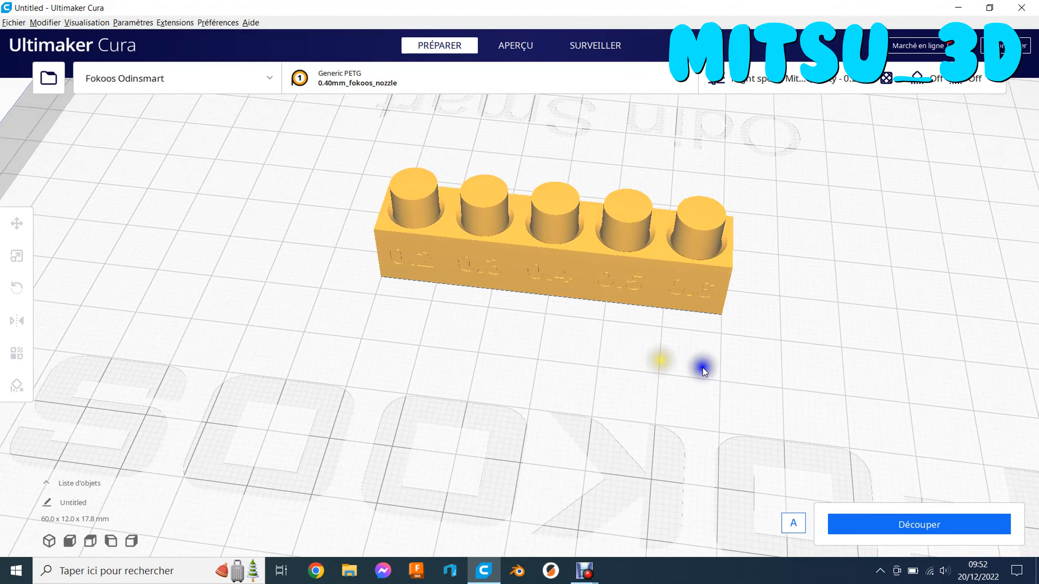
{"action": "scroll", "coordinate": [703, 368], "scroll_direction": "up", "scroll_amount": 5}
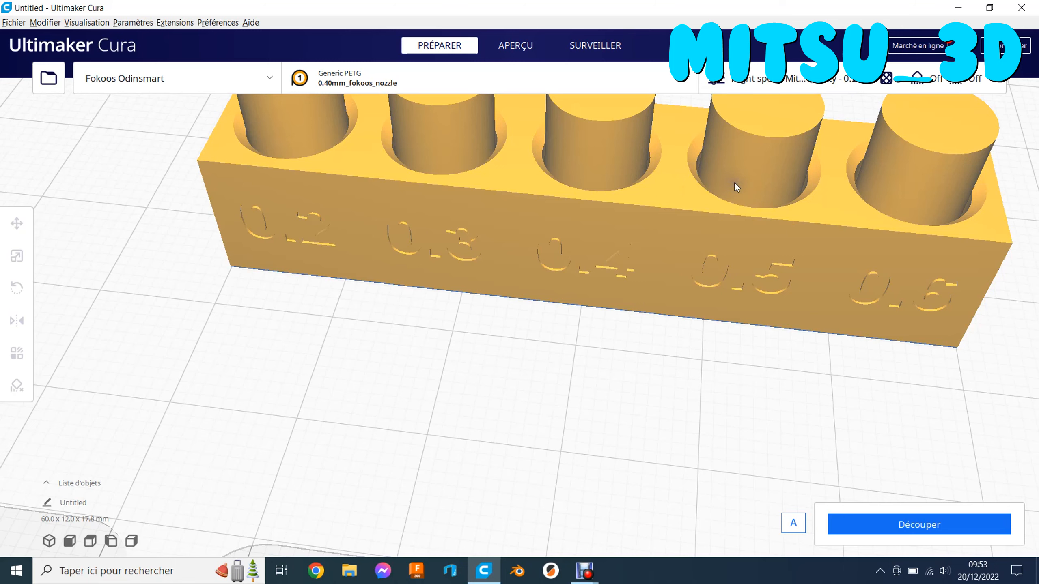
{"action": "mouse_move", "coordinate": [726, 182]}
{"action": "right_mouse_down"}
{"action": "mouse_move", "coordinate": [703, 220]}
{"action": "mouse_move", "coordinate": [702, 206]}
{"action": "right_mouse_up"}
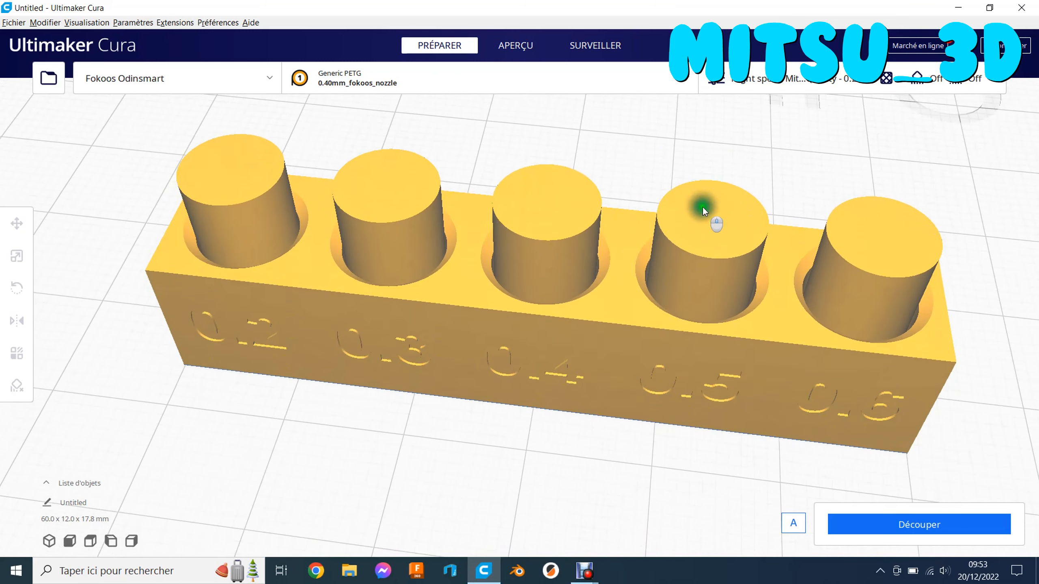
{"action": "right_click_drag", "start_coordinate": [663, 323], "coordinate": [661, 301]}
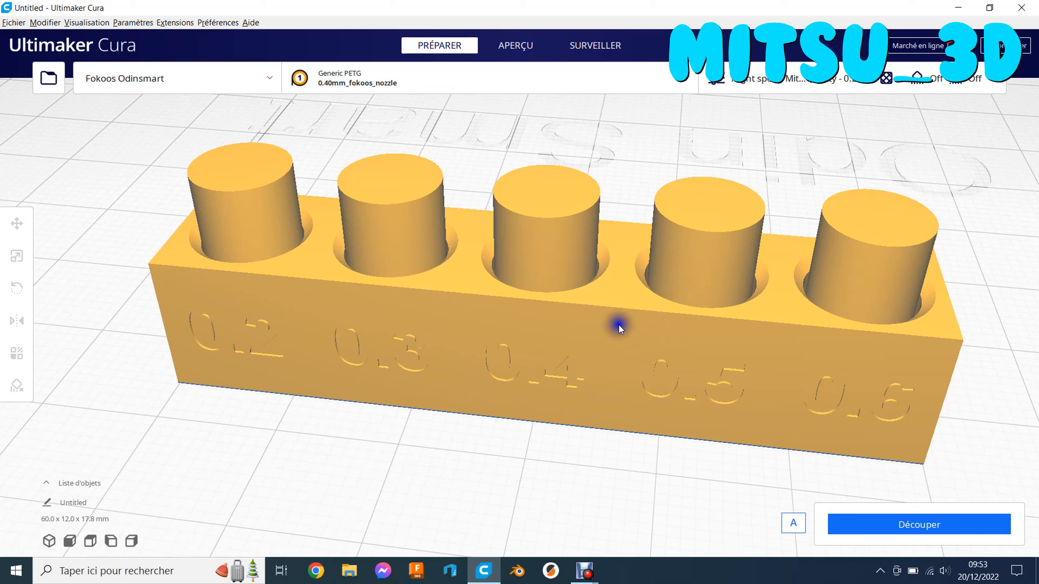
Step: Delete the Tolerance Test and add a fresh Tolerance Test to the build plate
{"action": "left_click", "coordinate": [565, 347]}
{"action": "key", "text": "Delete"}
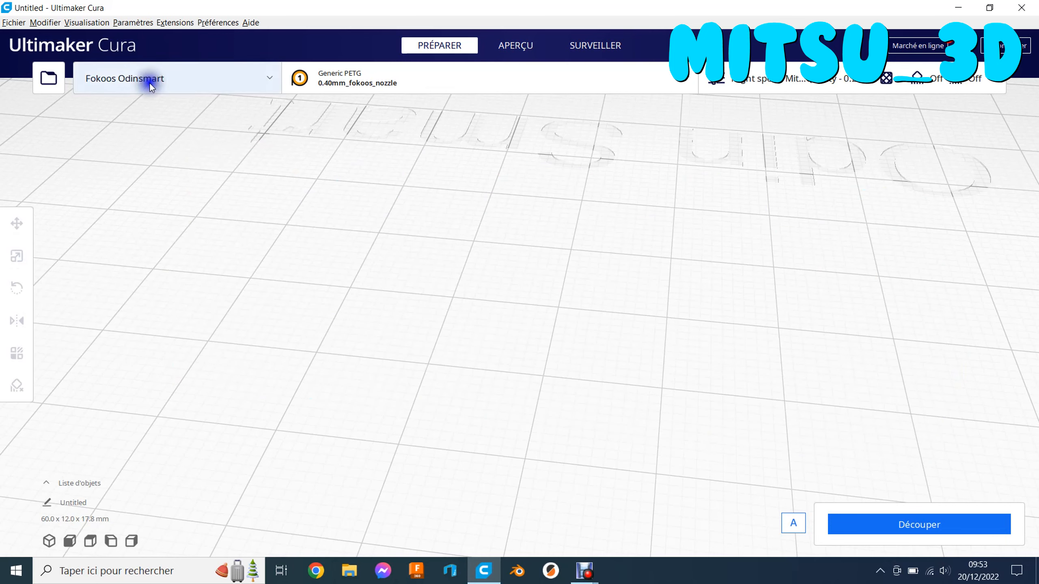
{"action": "left_click", "coordinate": [174, 22]}
{"action": "mouse_move", "coordinate": [217, 98]}
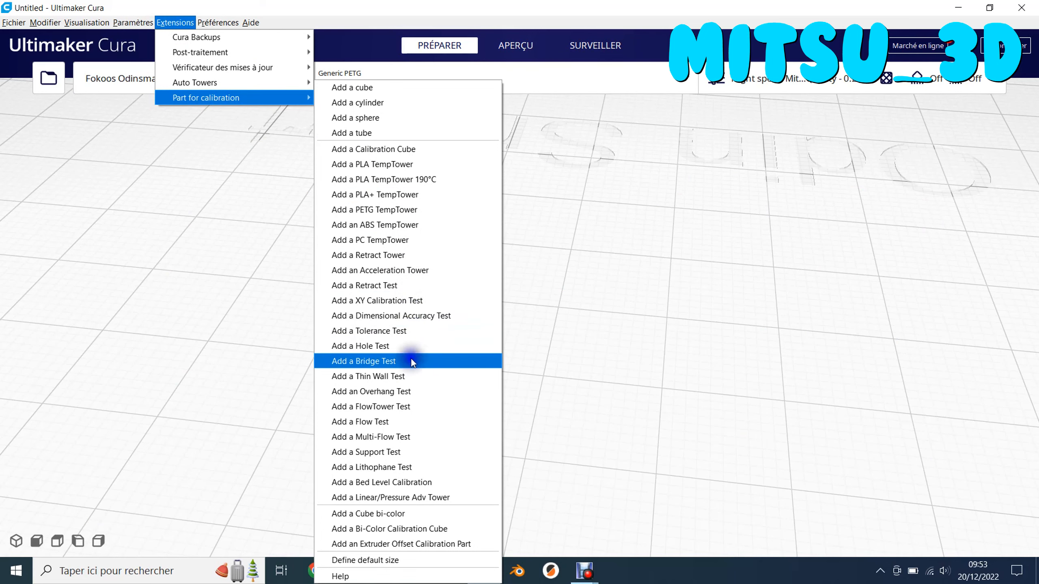
{"action": "left_click", "coordinate": [403, 332]}
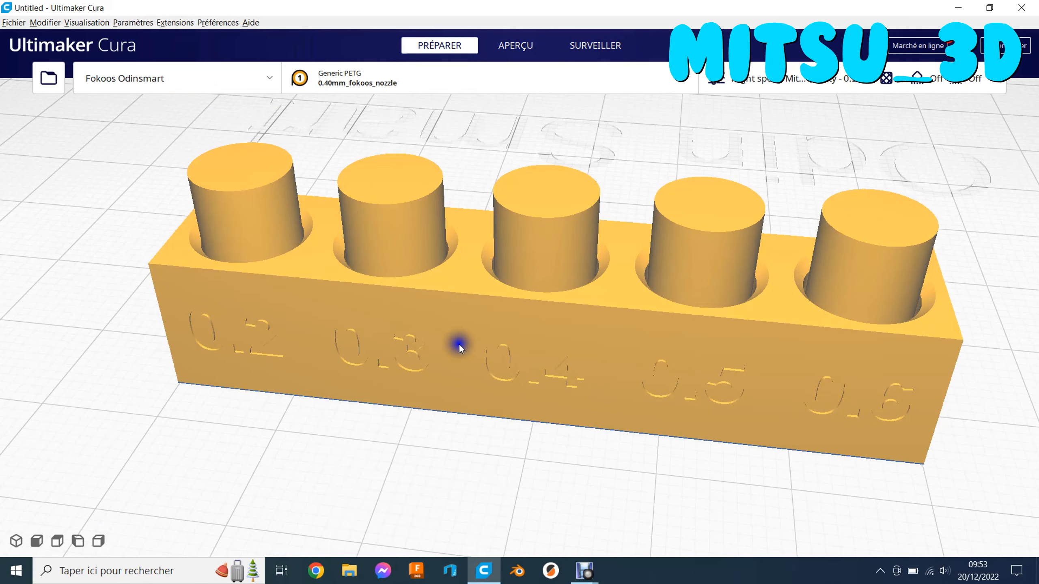
Step: Delete the Tolerance Test and add a Hole Test in its place
{"action": "left_click", "coordinate": [463, 345]}
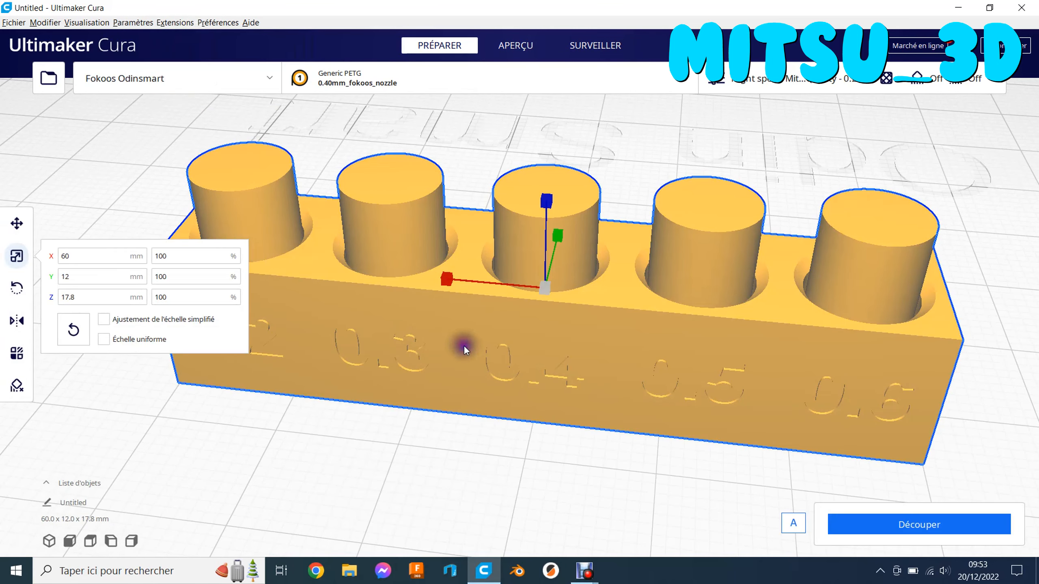
{"action": "left_click", "coordinate": [175, 22]}
{"action": "mouse_move", "coordinate": [232, 100]}
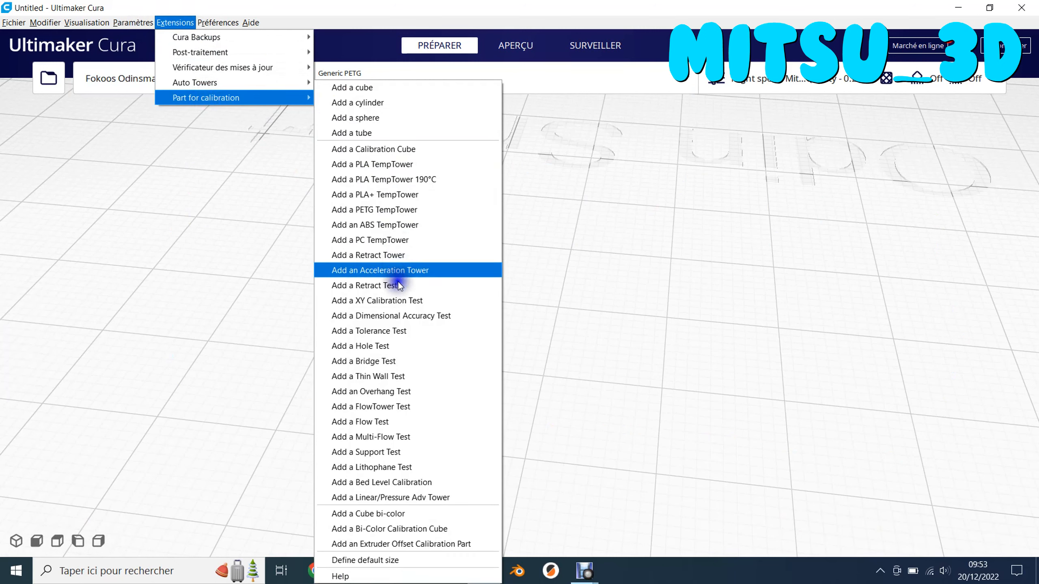
{"action": "left_click", "coordinate": [393, 346]}
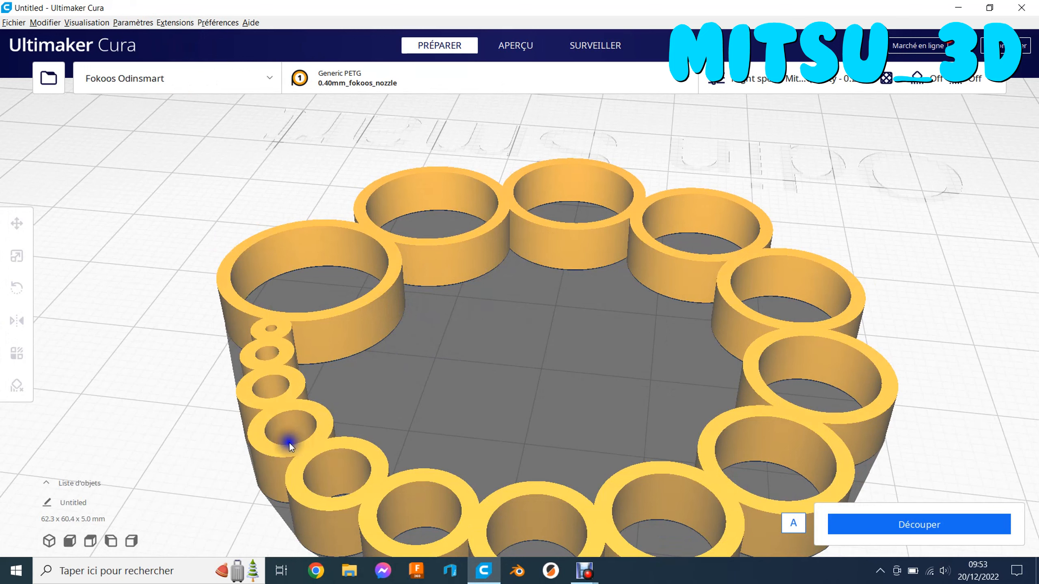
Step: Delete the Hole Test from the build plate and add a Bridge Test in its place
{"action": "right_click_drag", "start_coordinate": [276, 472], "coordinate": [399, 492]}
{"action": "right_click_drag", "start_coordinate": [355, 429], "coordinate": [1012, 487]}
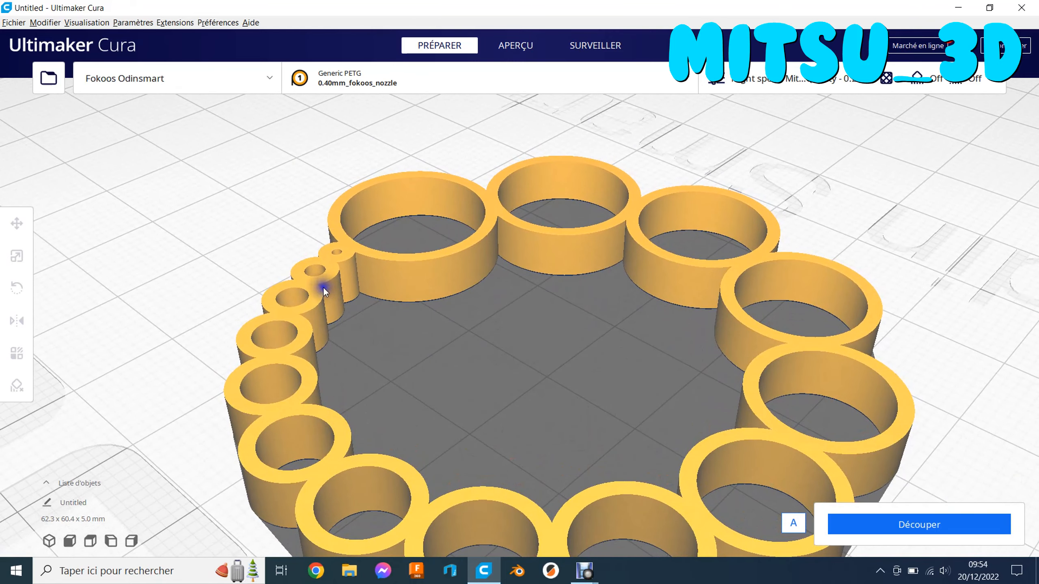
{"action": "left_click", "coordinate": [295, 349]}
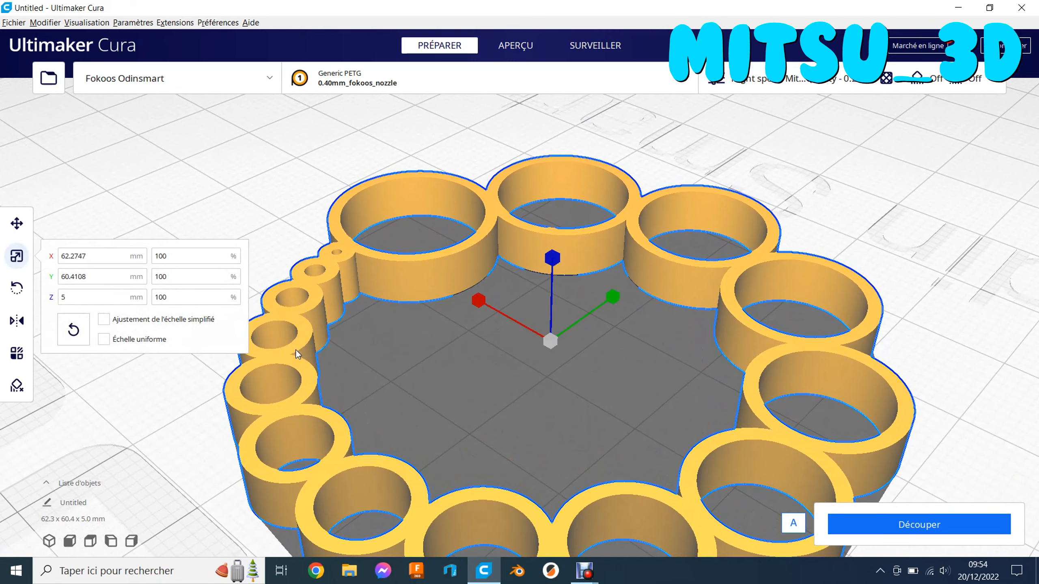
{"action": "key", "text": "Delete"}
{"action": "left_click", "coordinate": [174, 22]}
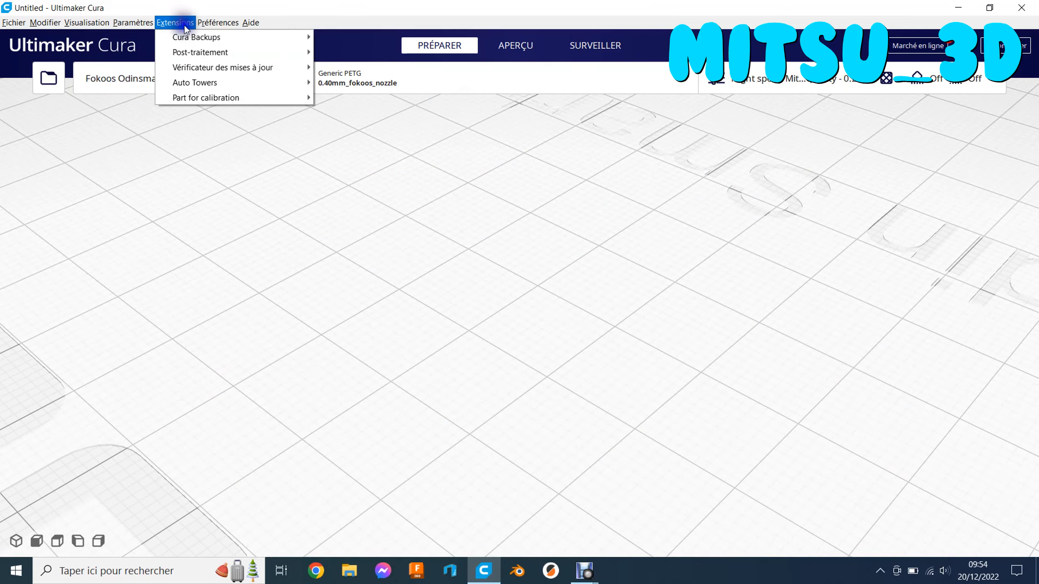
{"action": "left_click", "coordinate": [200, 98]}
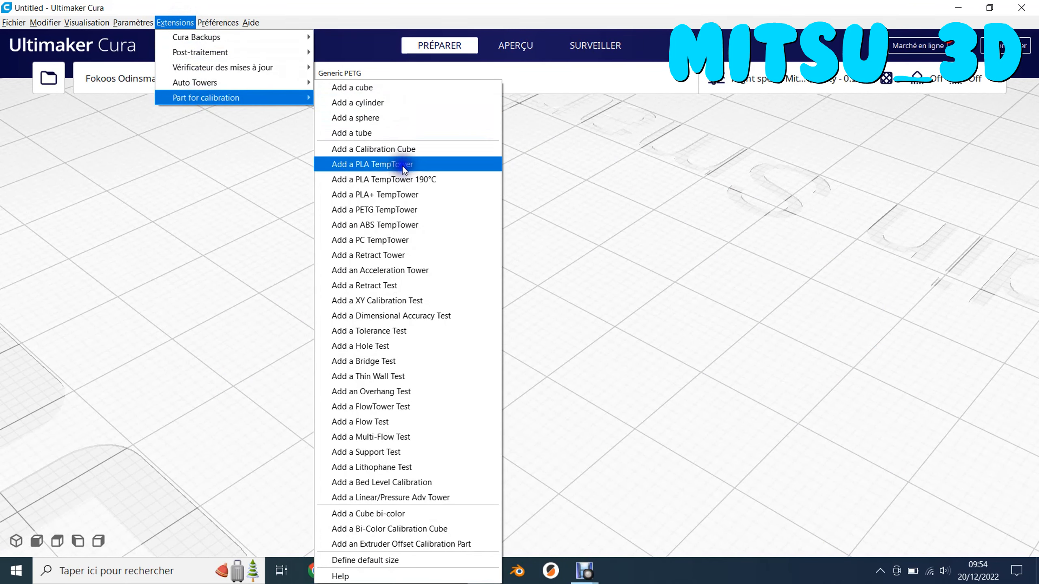
{"action": "left_click", "coordinate": [401, 364]}
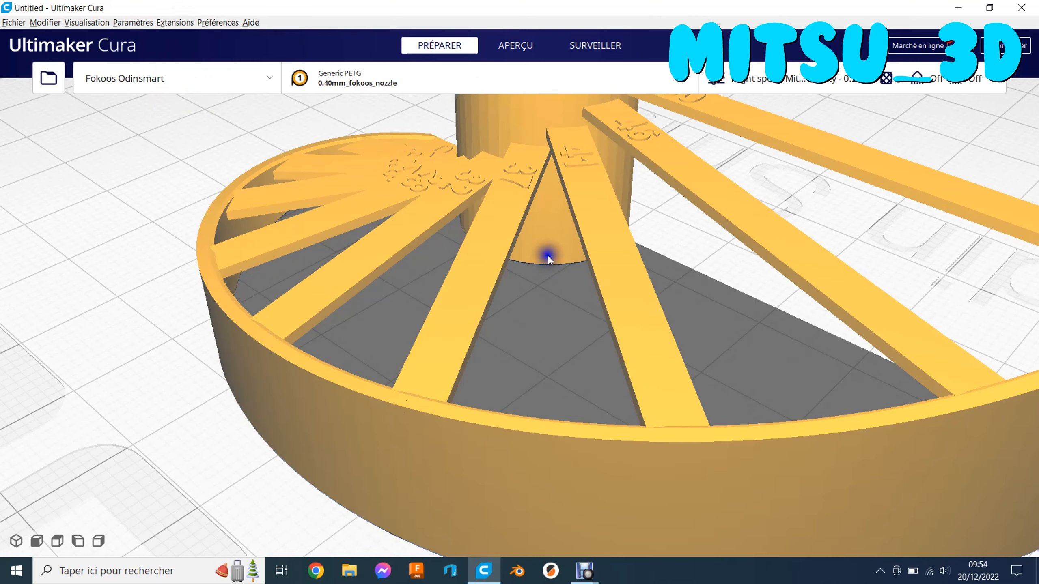
Step: Replace the Bridge Test on the build plate with a Thin Wall Test
{"action": "mouse_move", "coordinate": [403, 274]}
{"action": "right_mouse_down"}
{"action": "mouse_move", "coordinate": [454, 348]}
{"action": "mouse_move", "coordinate": [358, 183]}
{"action": "mouse_move", "coordinate": [399, 258]}
{"action": "right_mouse_up"}
{"action": "right_click_drag", "start_coordinate": [816, 394], "coordinate": [663, 373]}
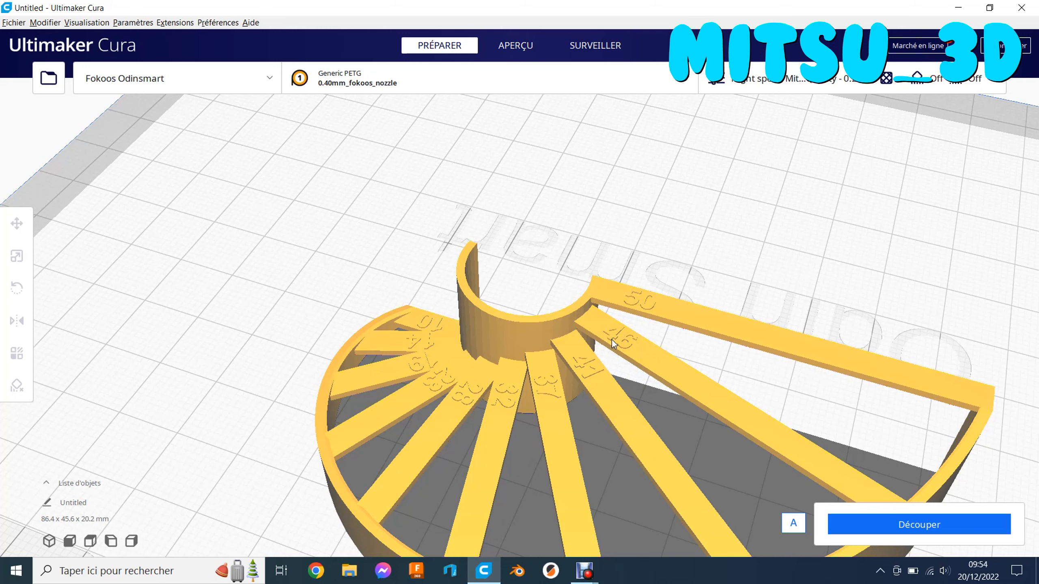
{"action": "left_click", "coordinate": [540, 344]}
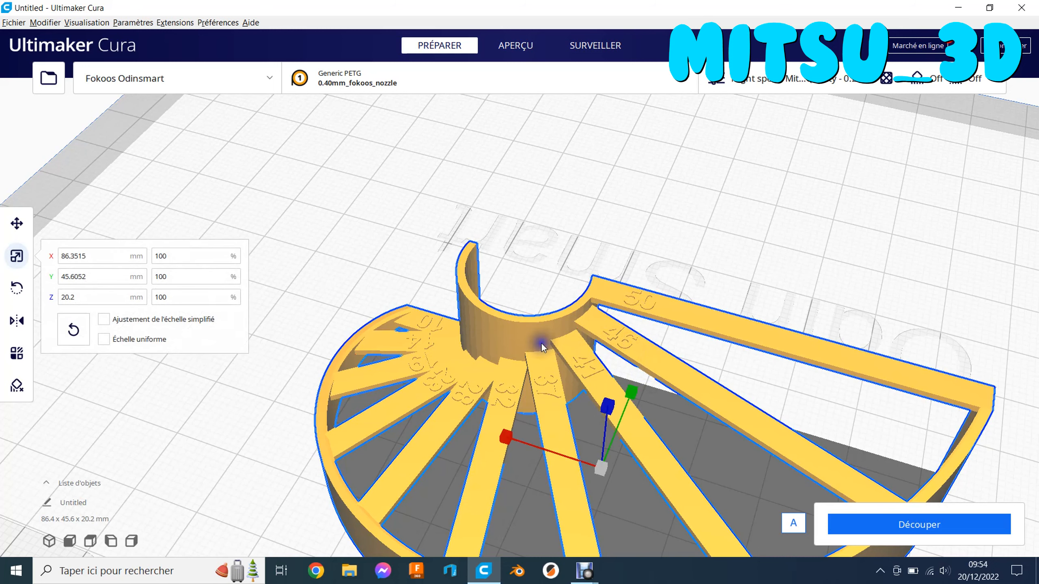
{"action": "key", "text": "Delete"}
{"action": "left_click", "coordinate": [185, 23]}
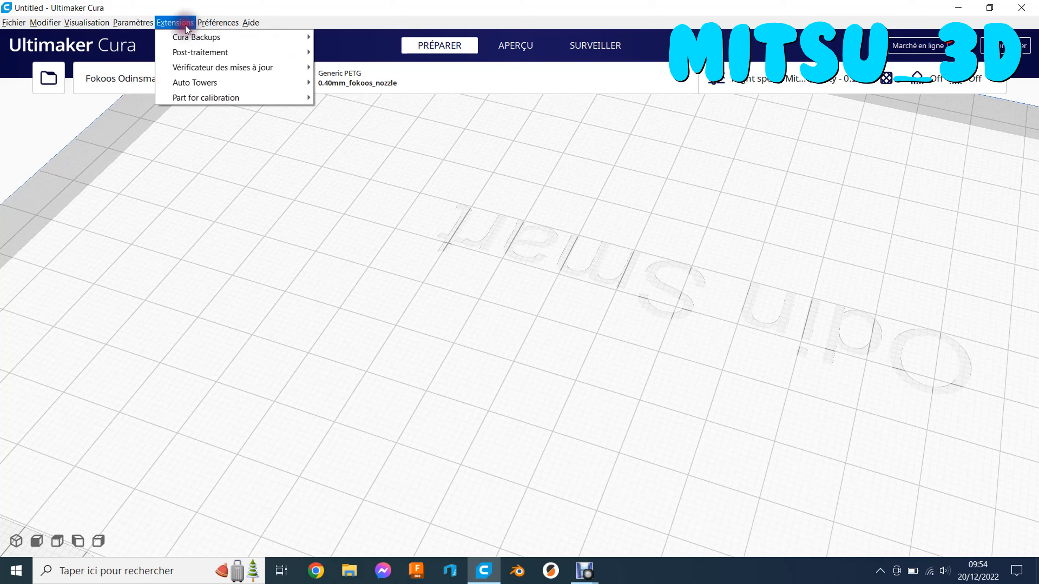
{"action": "mouse_move", "coordinate": [202, 95]}
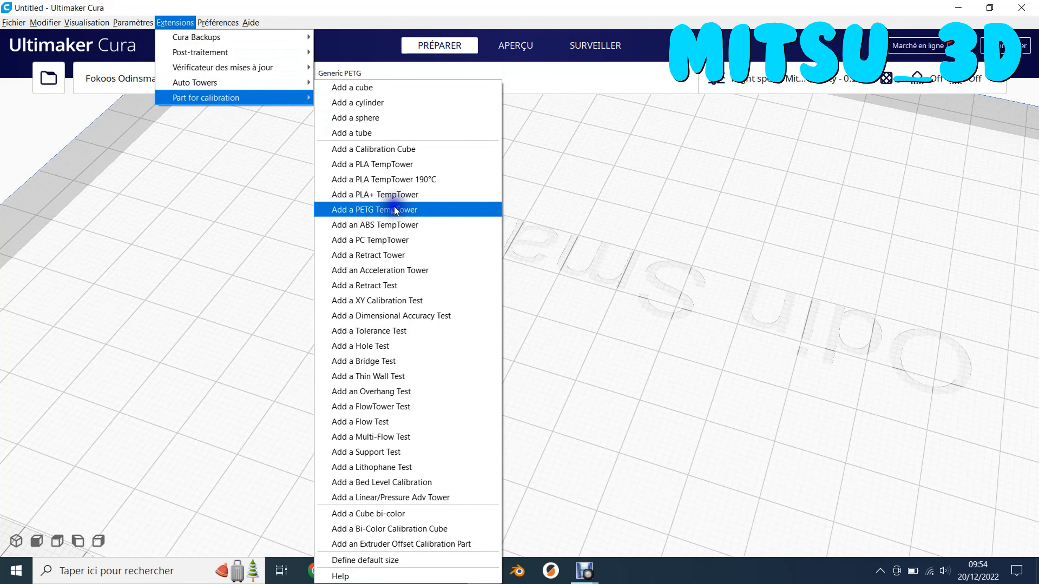
{"action": "left_click", "coordinate": [401, 378]}
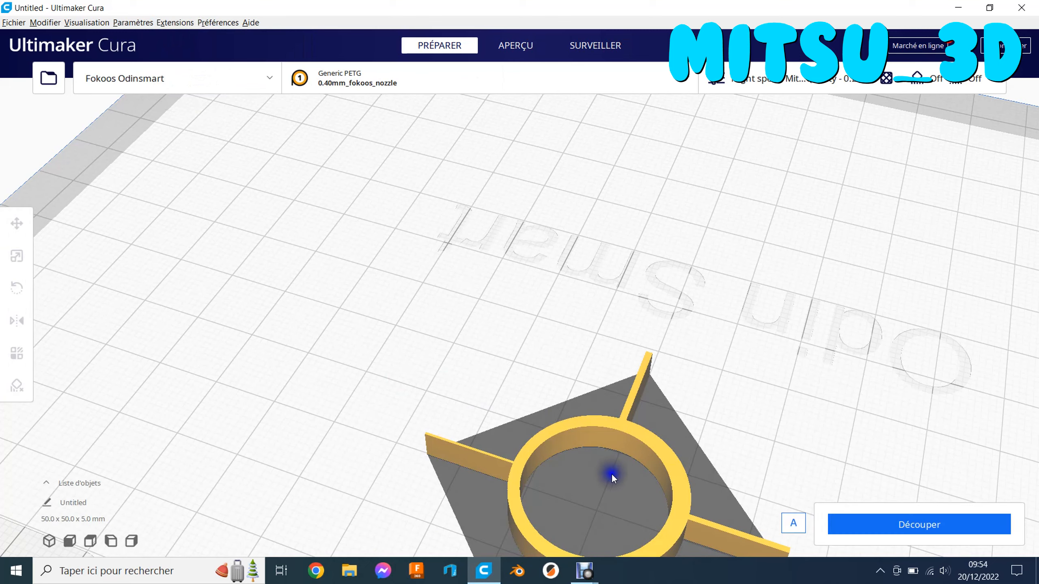
Step: Slice the Thin Wall Test and examine its four thin walls and central ring in the layer preview
{"action": "middle_click_drag", "start_coordinate": [604, 470], "coordinate": [603, 461]}
{"action": "scroll", "coordinate": [603, 461], "scroll_direction": "down", "scroll_amount": 5}
{"action": "right_click_drag", "start_coordinate": [575, 407], "coordinate": [671, 379]}
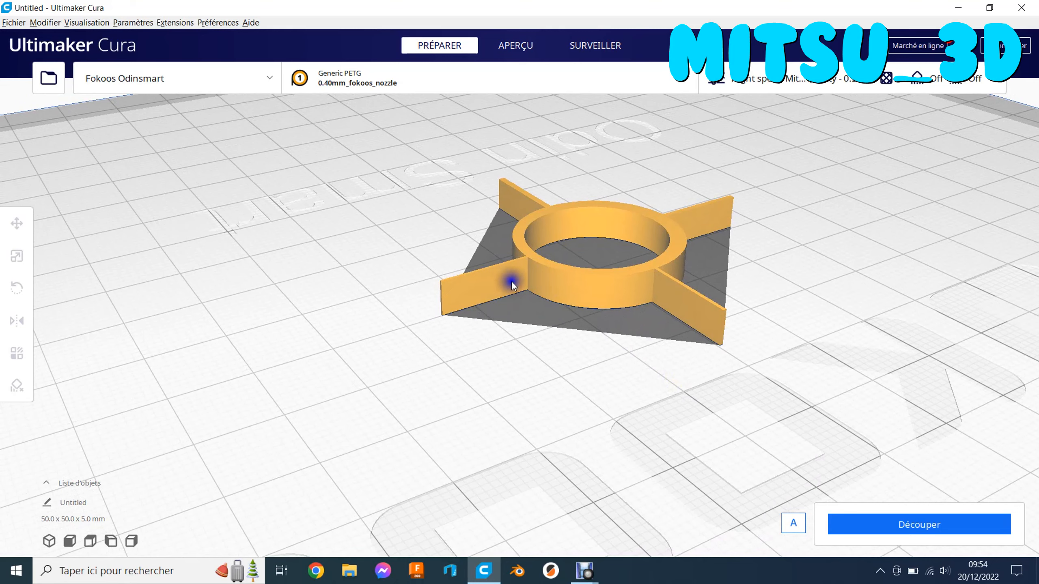
{"action": "right_click_drag", "start_coordinate": [660, 306], "coordinate": [638, 354]}
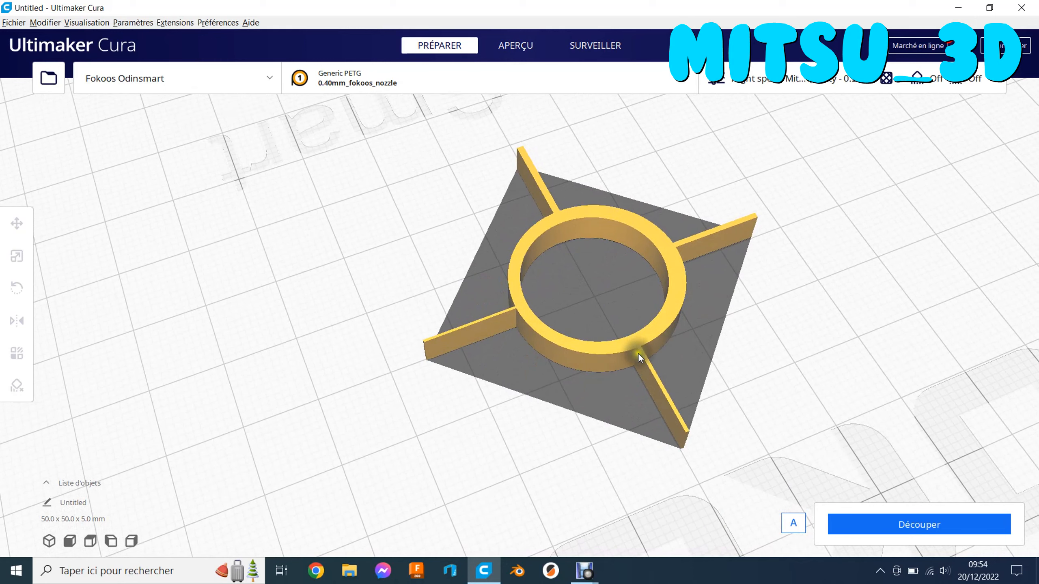
{"action": "left_click", "coordinate": [949, 524]}
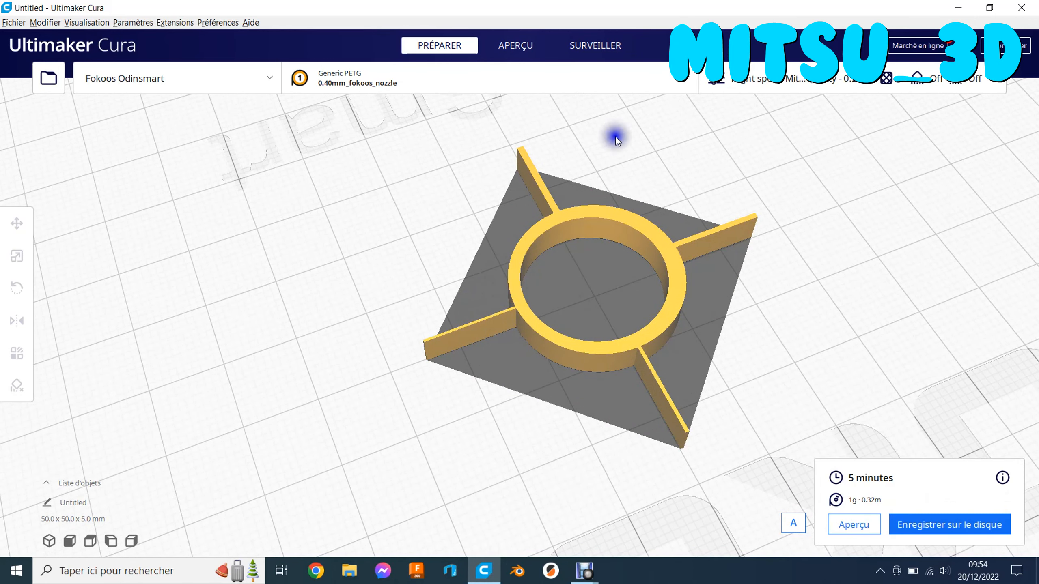
{"action": "left_click", "coordinate": [855, 525]}
{"action": "scroll", "coordinate": [474, 370], "scroll_direction": "up", "scroll_amount": 10}
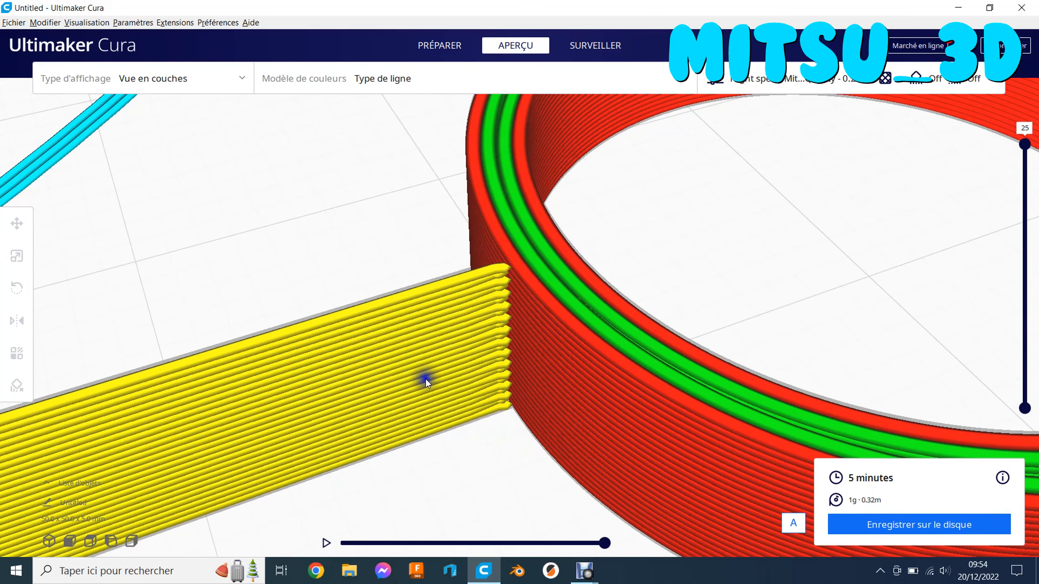
{"action": "scroll", "coordinate": [405, 357], "scroll_direction": "down", "scroll_amount": 10}
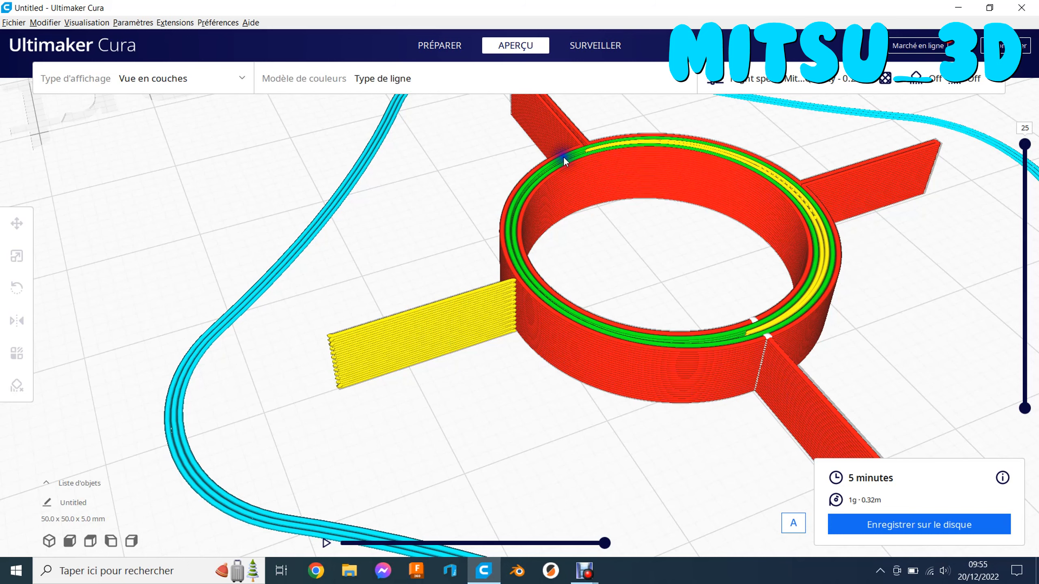
{"action": "right_click_drag", "start_coordinate": [524, 303], "coordinate": [521, 377]}
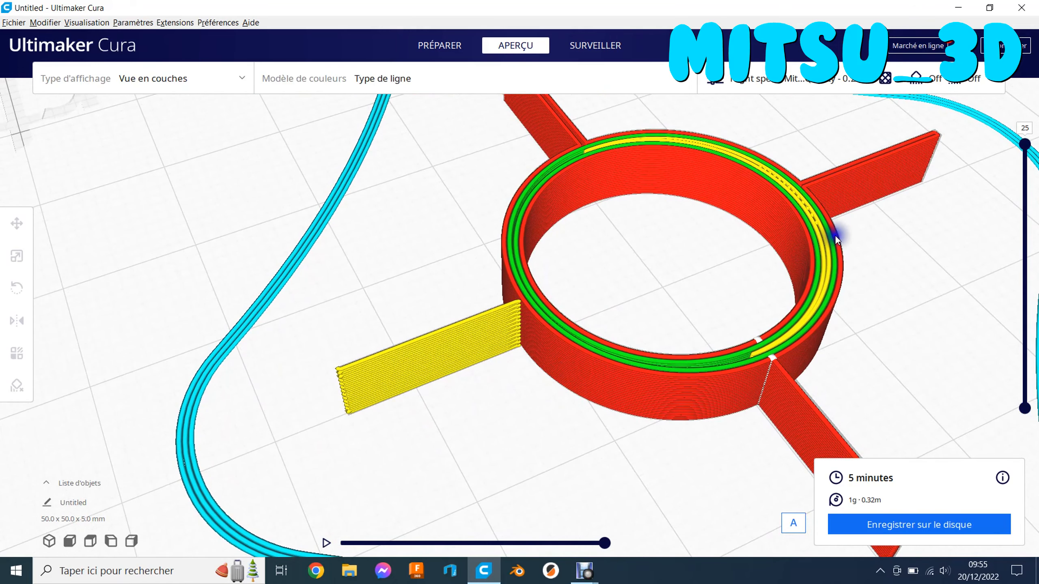
Step: Return to the preparation stage, delete the Thin Wall Test and add an Overhang Test
{"action": "left_click", "coordinate": [445, 46]}
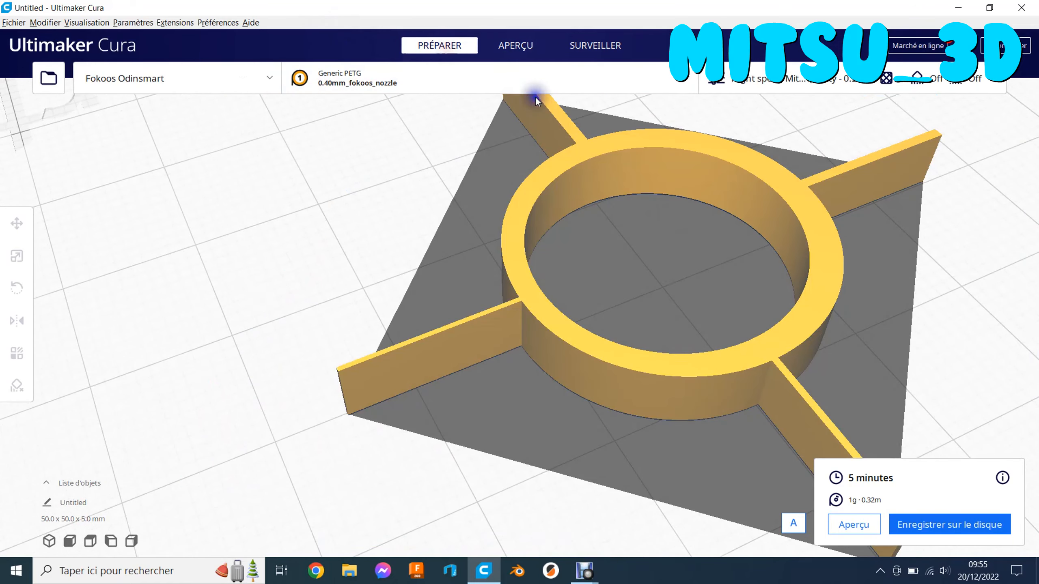
{"action": "left_click", "coordinate": [727, 368]}
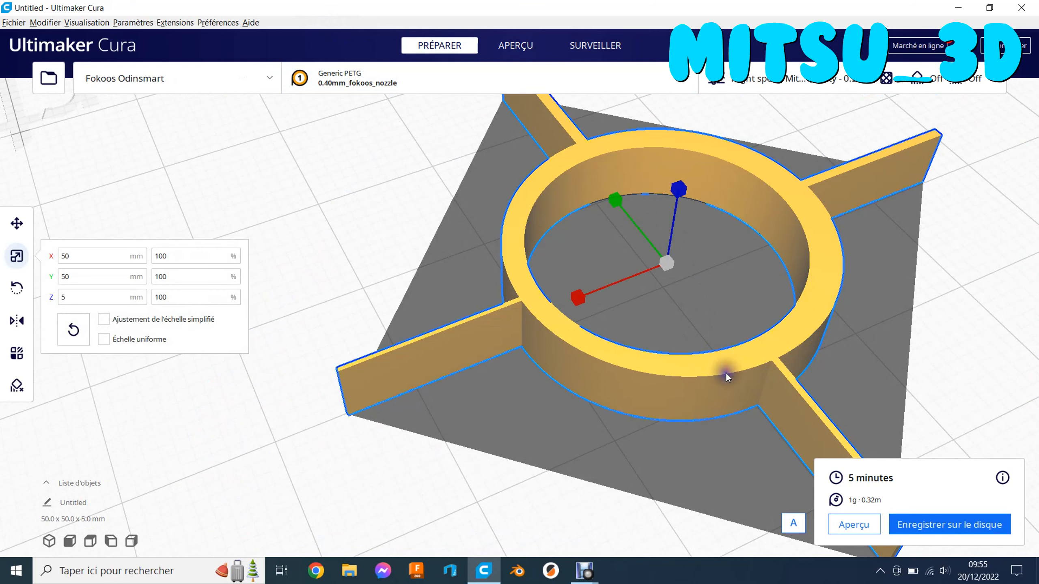
{"action": "key", "text": "Delete"}
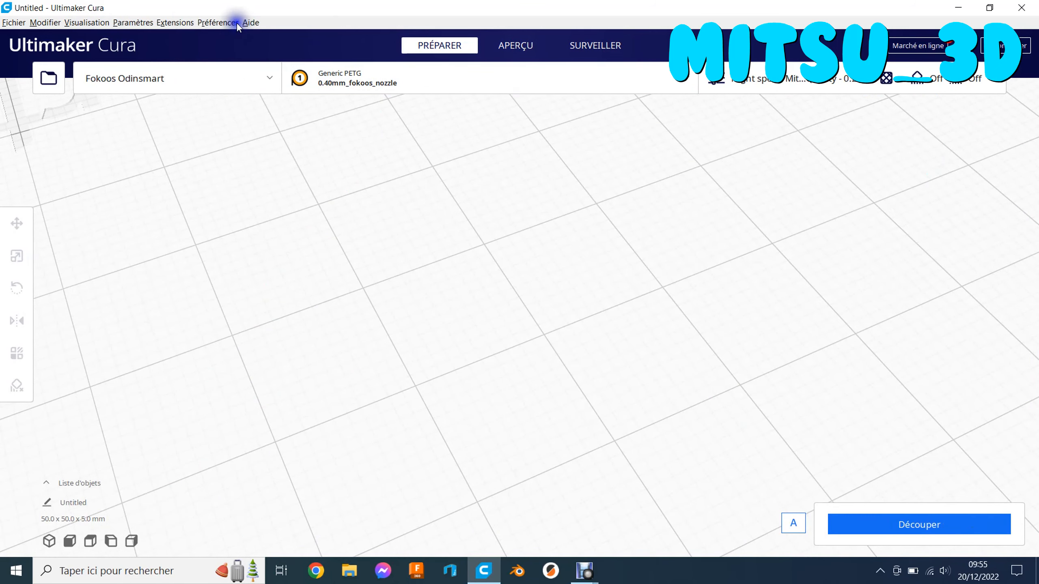
{"action": "left_click", "coordinate": [185, 24]}
{"action": "mouse_move", "coordinate": [213, 99]}
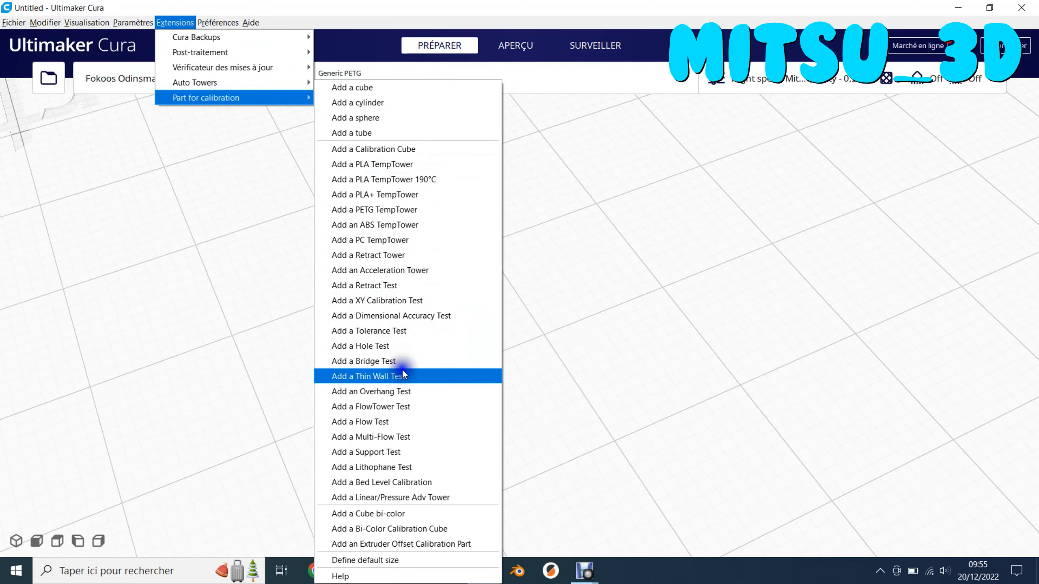
{"action": "left_click", "coordinate": [403, 391]}
Step: Look over the Overhang Test from above and below, and replace it with a Support Test
{"action": "scroll", "coordinate": [450, 383], "scroll_direction": "down", "scroll_amount": 3}
{"action": "scroll", "coordinate": [653, 391], "scroll_direction": "up", "scroll_amount": 3}
{"action": "right_click_drag", "start_coordinate": [653, 391], "coordinate": [327, 302]}
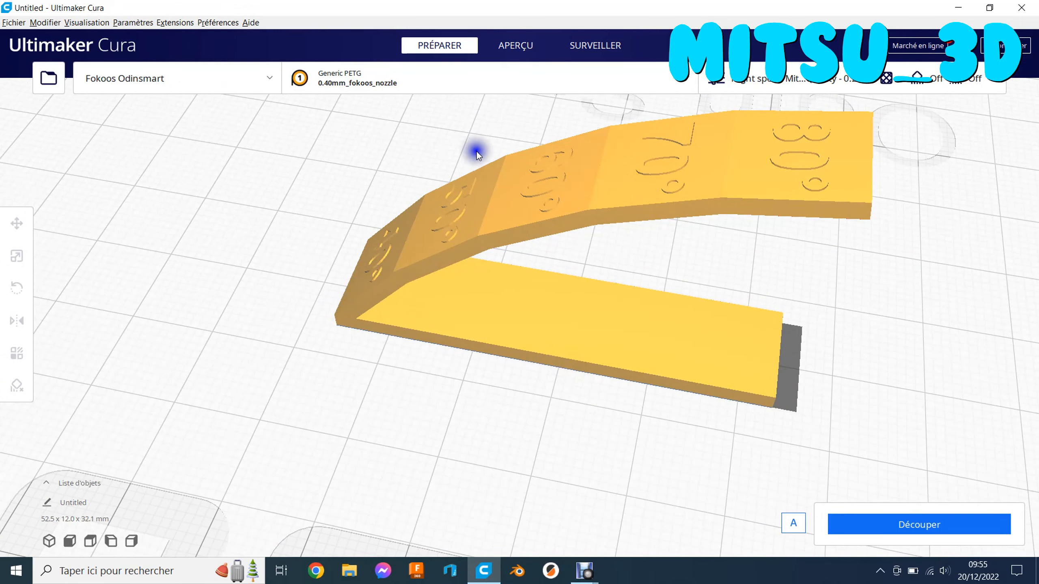
{"action": "right_click_drag", "start_coordinate": [610, 376], "coordinate": [566, 357]}
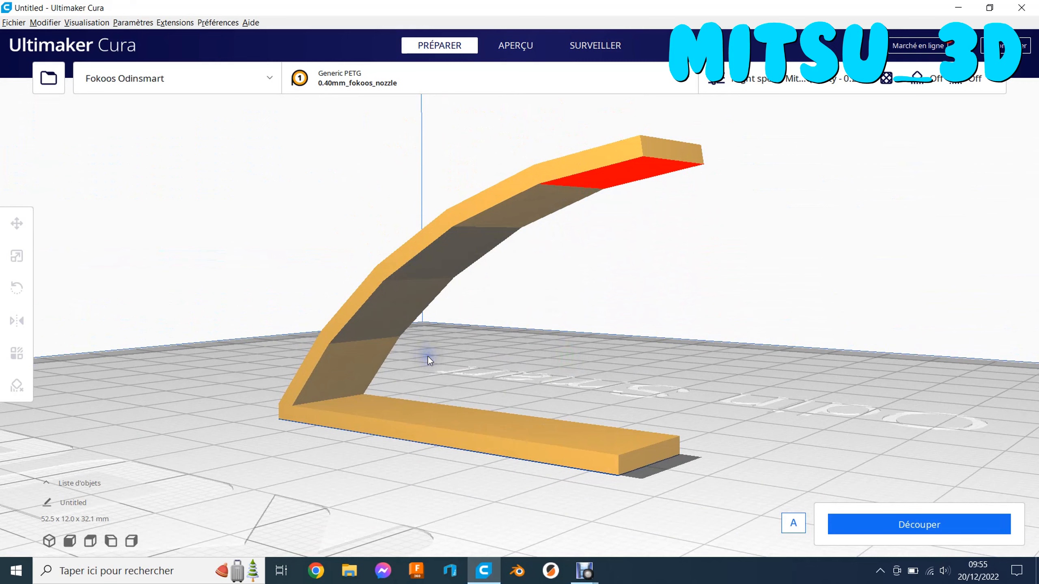
{"action": "left_click", "coordinate": [345, 386]}
{"action": "key", "text": "Delete"}
{"action": "left_click", "coordinate": [175, 22]}
{"action": "mouse_move", "coordinate": [190, 97]}
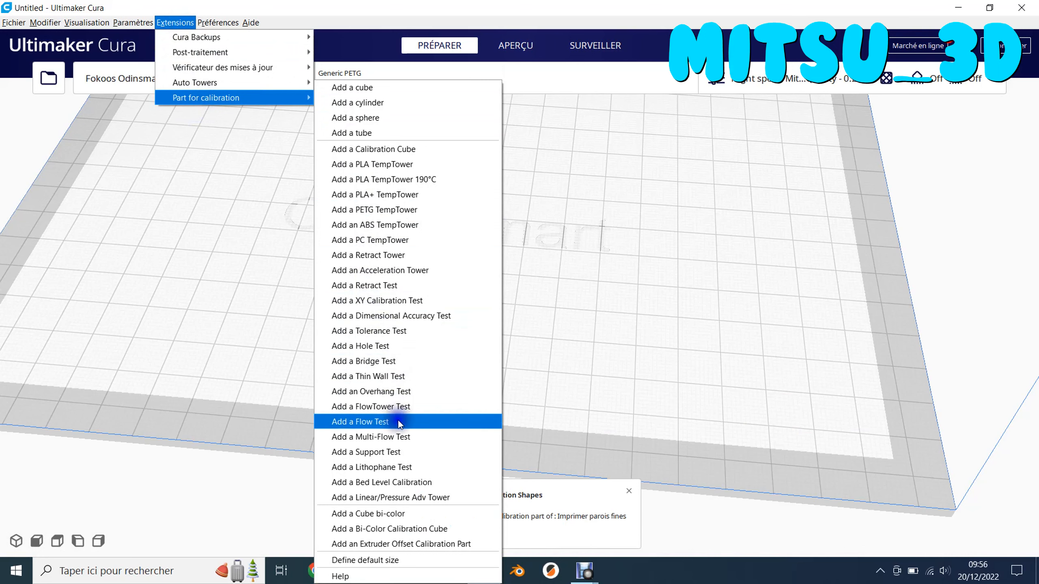
{"action": "left_click", "coordinate": [396, 452]}
Step: Inspect the Support Test's overhanging arms, delete the part and add a Lithophane Test
{"action": "right_click_drag", "start_coordinate": [477, 226], "coordinate": [494, 185]}
{"action": "middle_click_drag", "start_coordinate": [495, 185], "coordinate": [493, 271]}
{"action": "right_click_drag", "start_coordinate": [474, 336], "coordinate": [615, 397]}
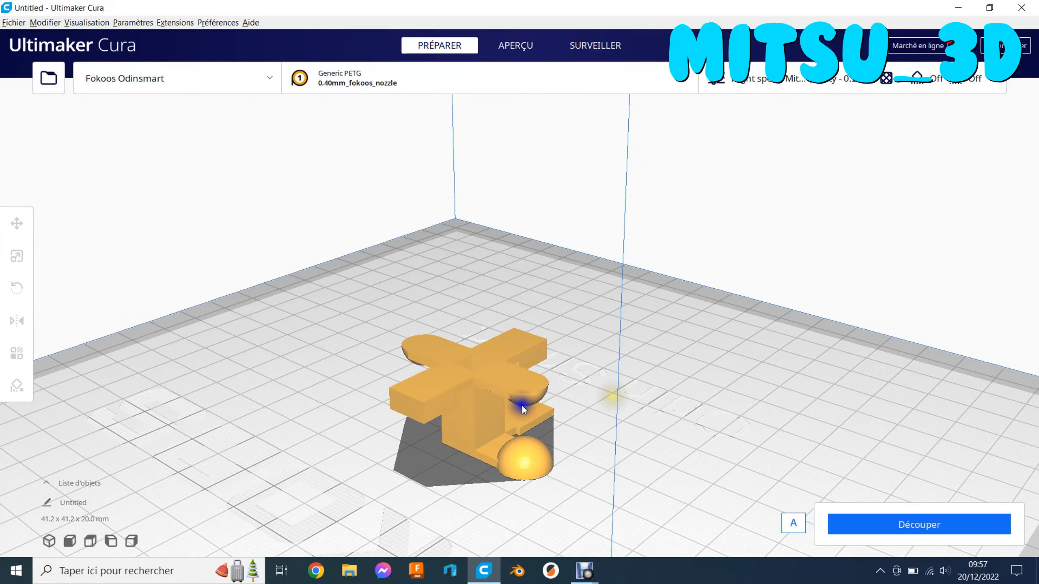
{"action": "right_click_drag", "start_coordinate": [465, 468], "coordinate": [487, 421]}
{"action": "left_click", "coordinate": [487, 421]}
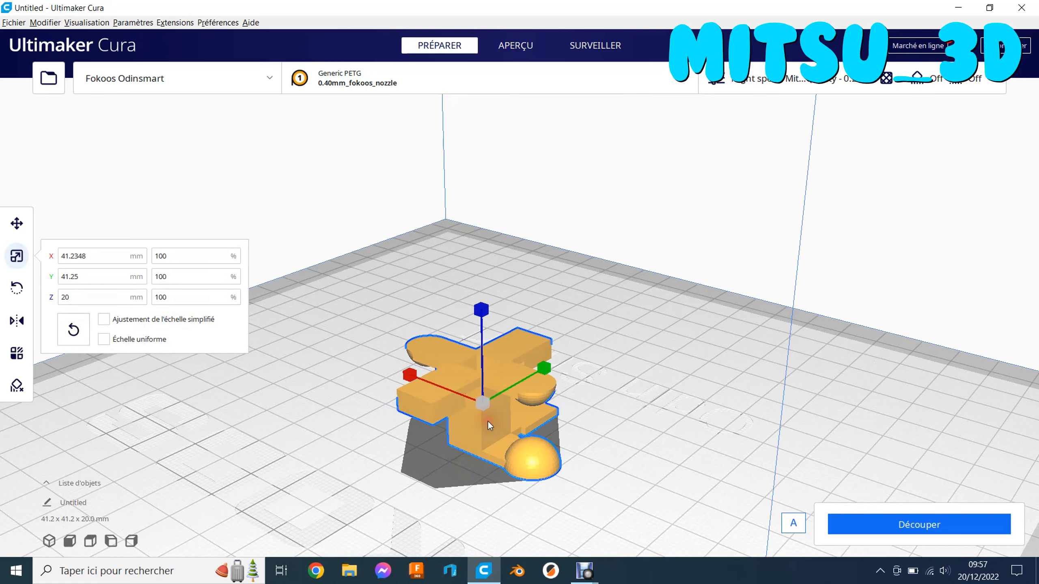
{"action": "key", "text": "Delete"}
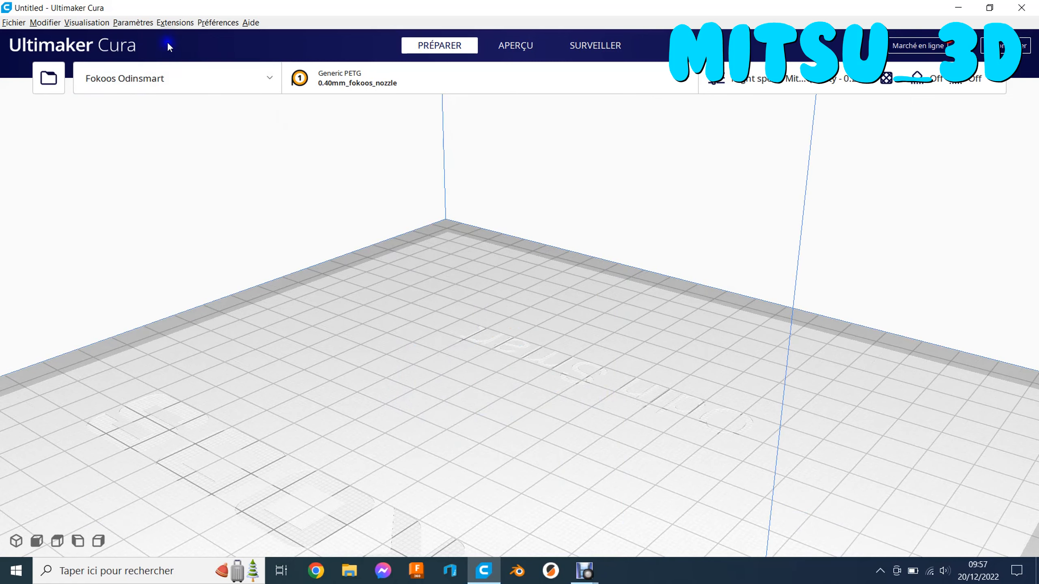
{"action": "left_click", "coordinate": [183, 26]}
{"action": "mouse_move", "coordinate": [188, 95]}
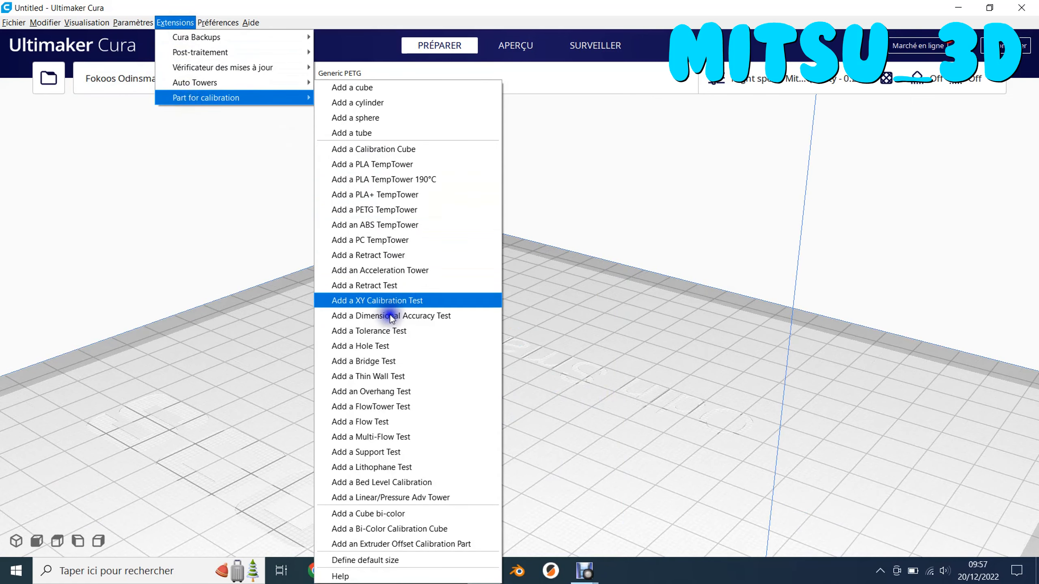
{"action": "left_click", "coordinate": [399, 467]}
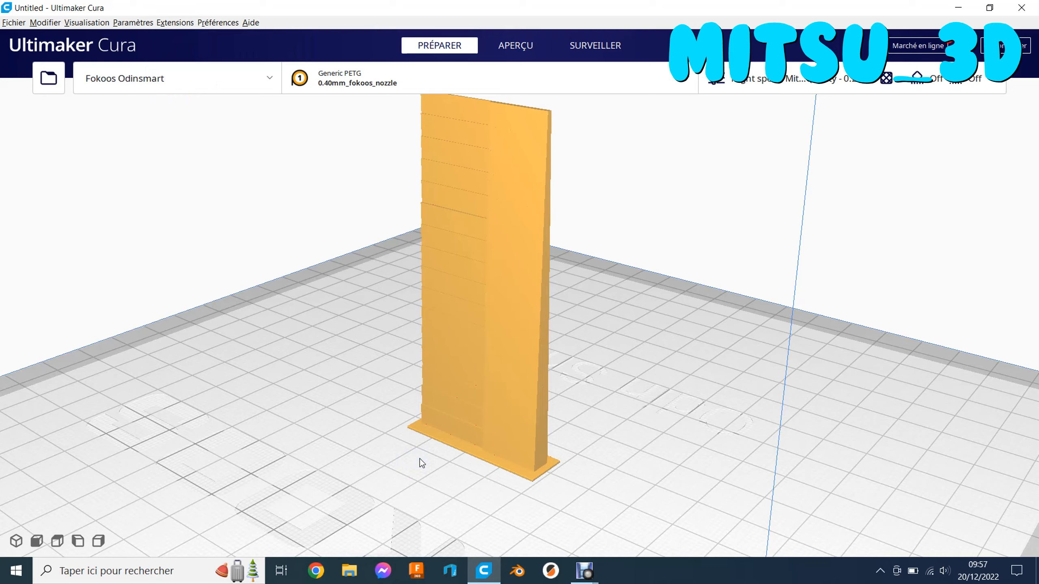
Step: Examine the Lithophane Test from both sides, including its stepped thicknesses and the engraved thickness values
{"action": "right_click_drag", "start_coordinate": [419, 459], "coordinate": [478, 490]}
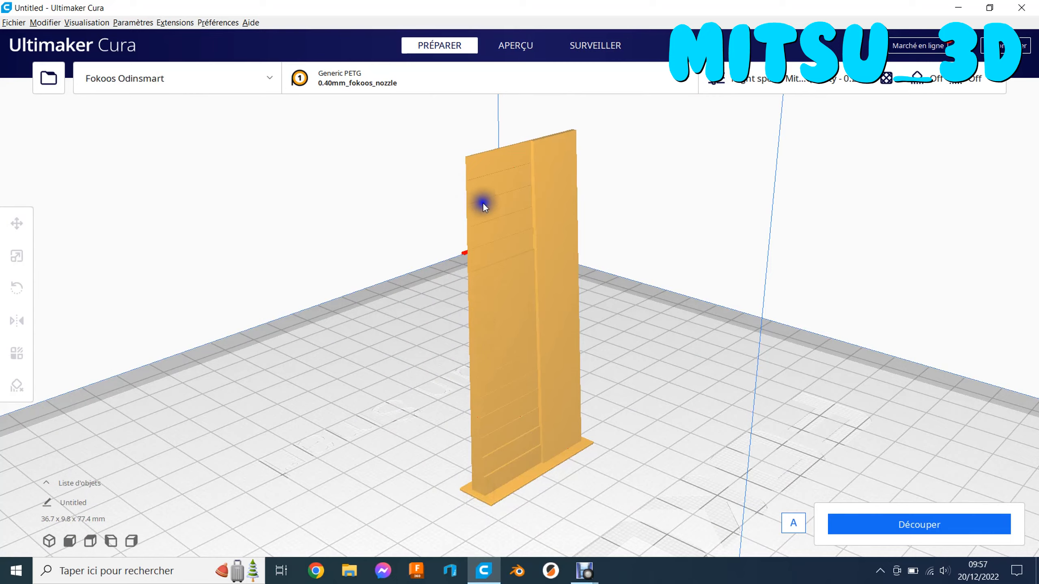
{"action": "scroll", "coordinate": [501, 199], "scroll_direction": "up", "scroll_amount": 5}
{"action": "scroll", "coordinate": [520, 288], "scroll_direction": "down", "scroll_amount": 5}
{"action": "scroll", "coordinate": [499, 255], "scroll_direction": "up", "scroll_amount": 3}
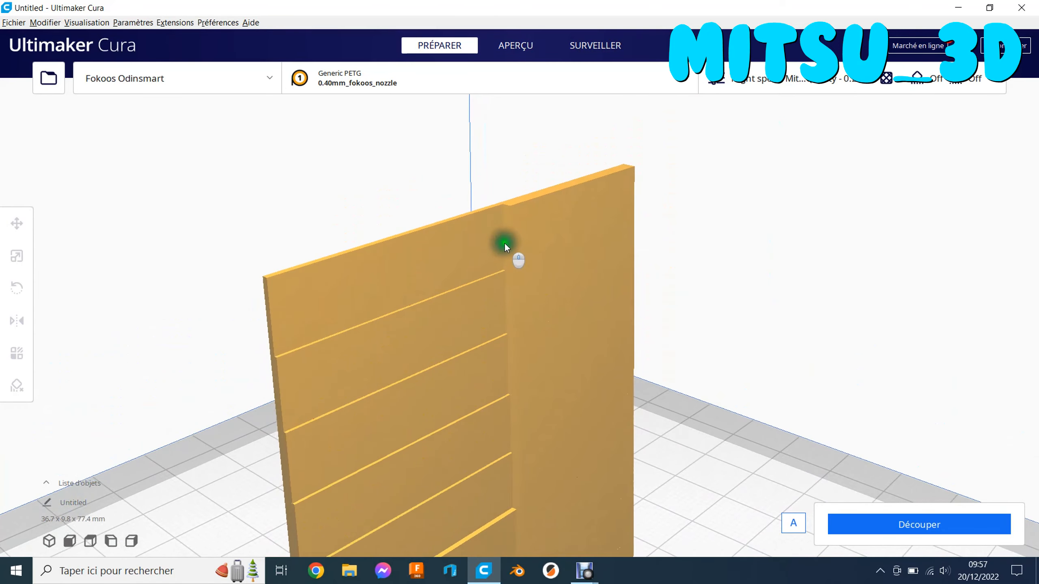
{"action": "right_click_drag", "start_coordinate": [547, 311], "coordinate": [514, 209]}
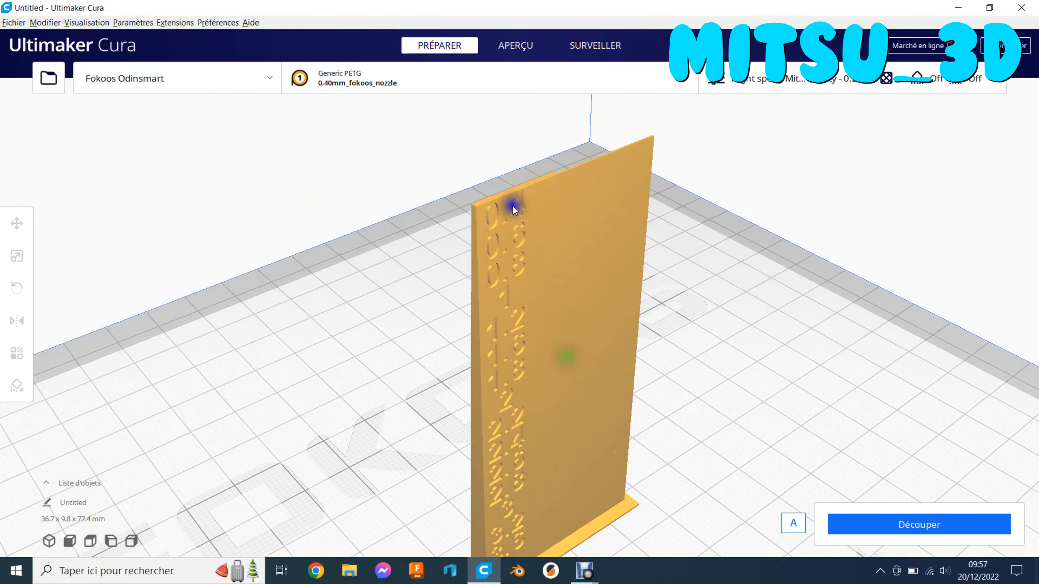
{"action": "right_click_drag", "start_coordinate": [534, 272], "coordinate": [541, 372]}
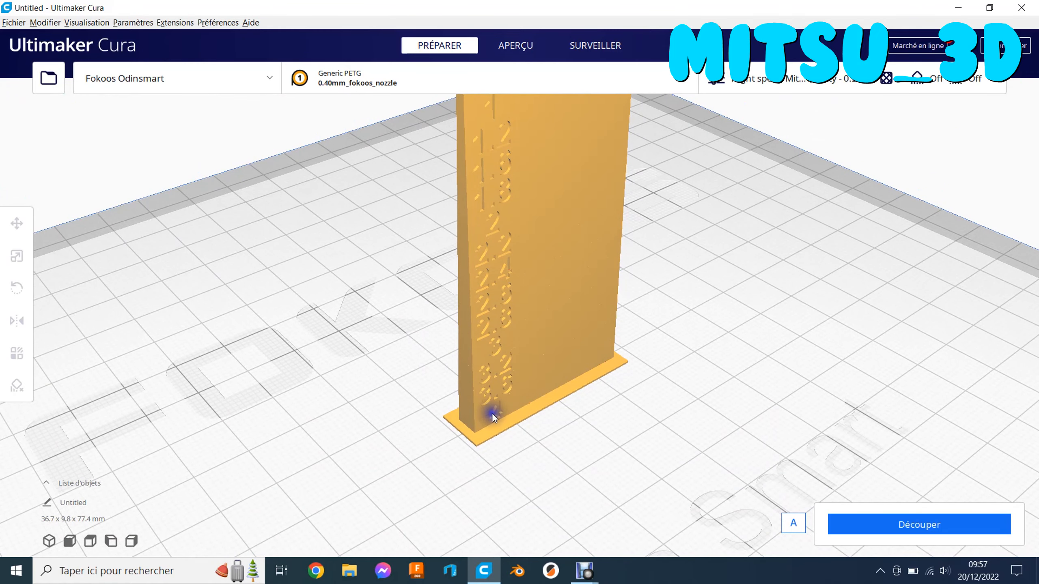
{"action": "right_click_drag", "start_coordinate": [511, 411], "coordinate": [568, 421]}
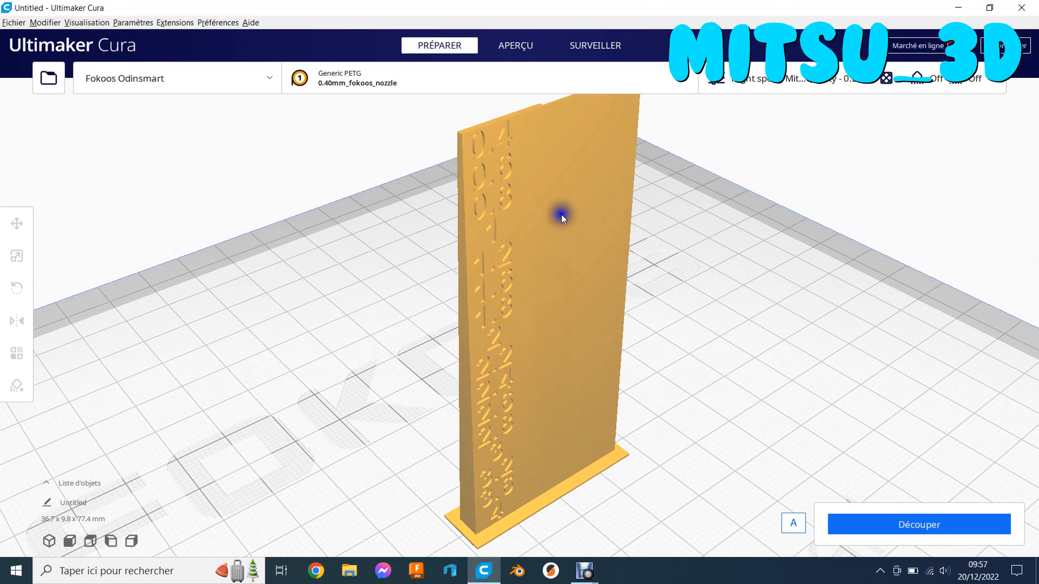
{"action": "scroll", "coordinate": [560, 213], "scroll_direction": "down", "scroll_amount": 3}
{"action": "right_click_drag", "start_coordinate": [560, 214], "coordinate": [560, 182]}
{"action": "scroll", "coordinate": [552, 206], "scroll_direction": "up", "scroll_amount": 3}
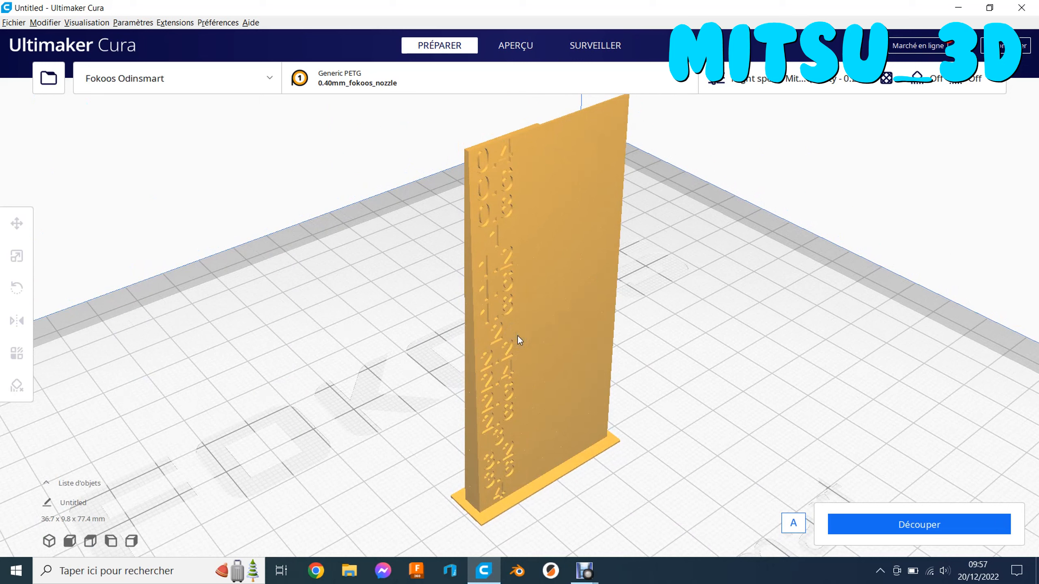
Step: Delete the Lithophane Test from the build plate
{"action": "left_click", "coordinate": [548, 331]}
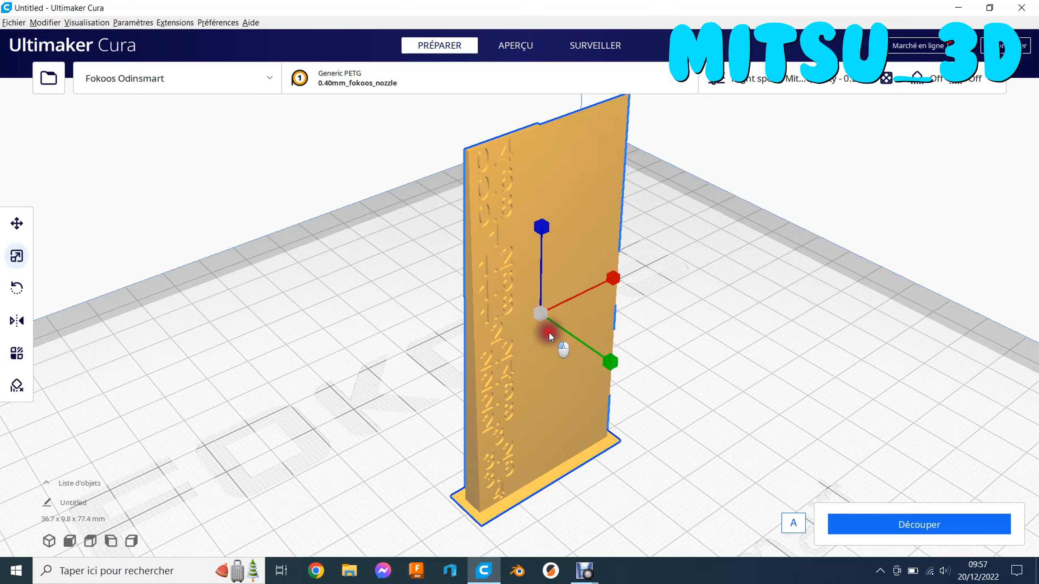
{"action": "key", "text": "Delete"}
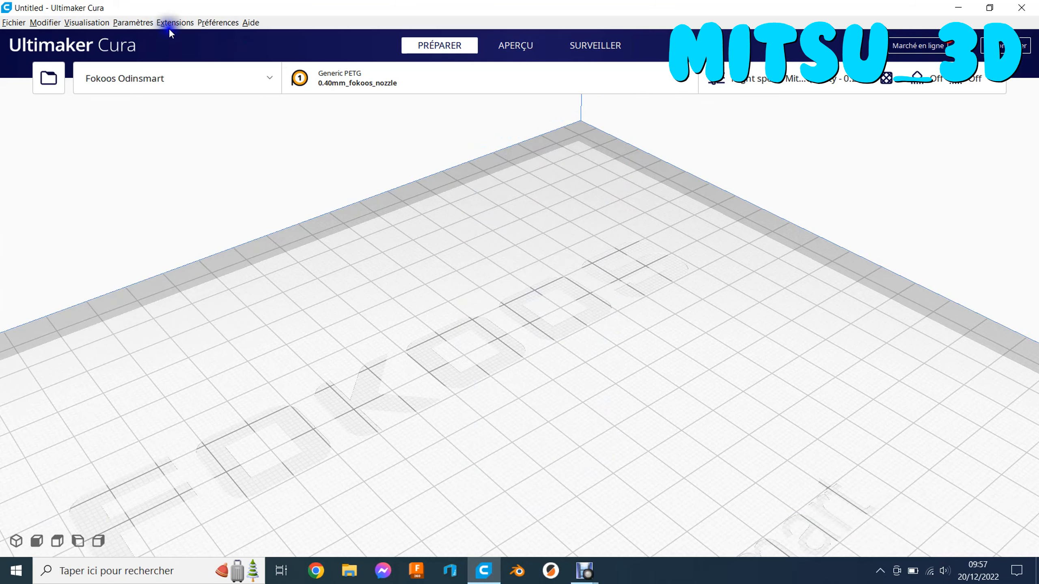
Step: Review the remaining Part for calibration entries, including the Linear/Pressure Adv Tower and bi-color parts, and compare them with the Auto Towers presets
{"action": "left_click", "coordinate": [175, 22]}
{"action": "mouse_move", "coordinate": [205, 98]}
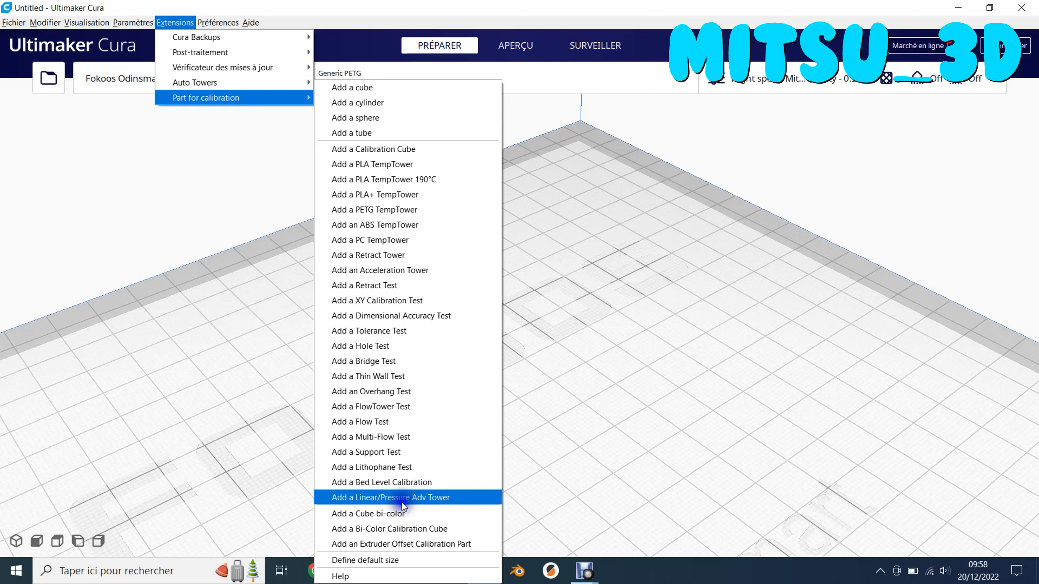
{"action": "scroll", "coordinate": [397, 508], "scroll_direction": "down", "scroll_amount": 1}
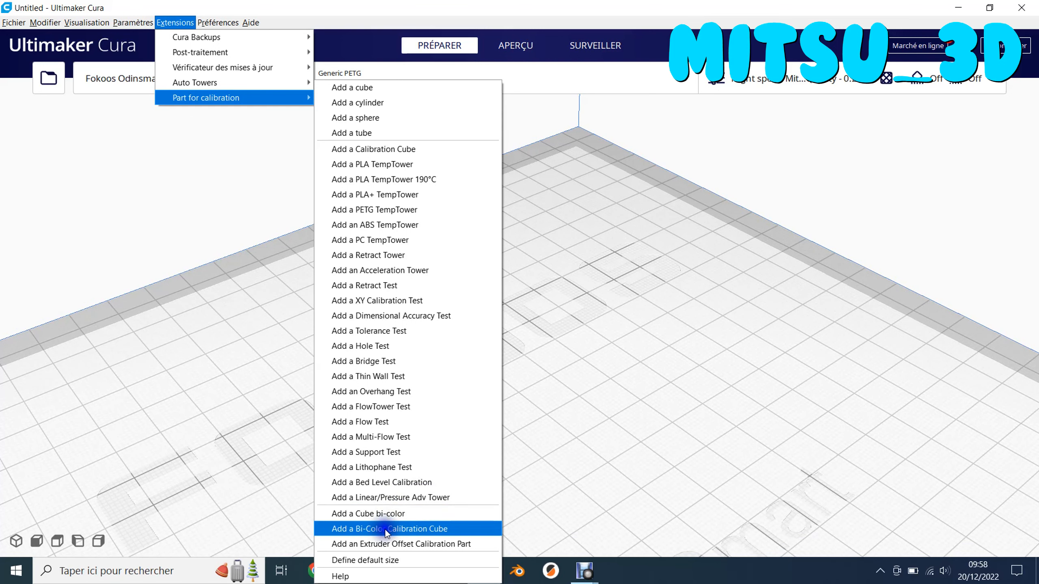
{"action": "left_click", "coordinate": [688, 424]}
{"action": "scroll", "coordinate": [591, 450], "scroll_direction": "down", "scroll_amount": 3}
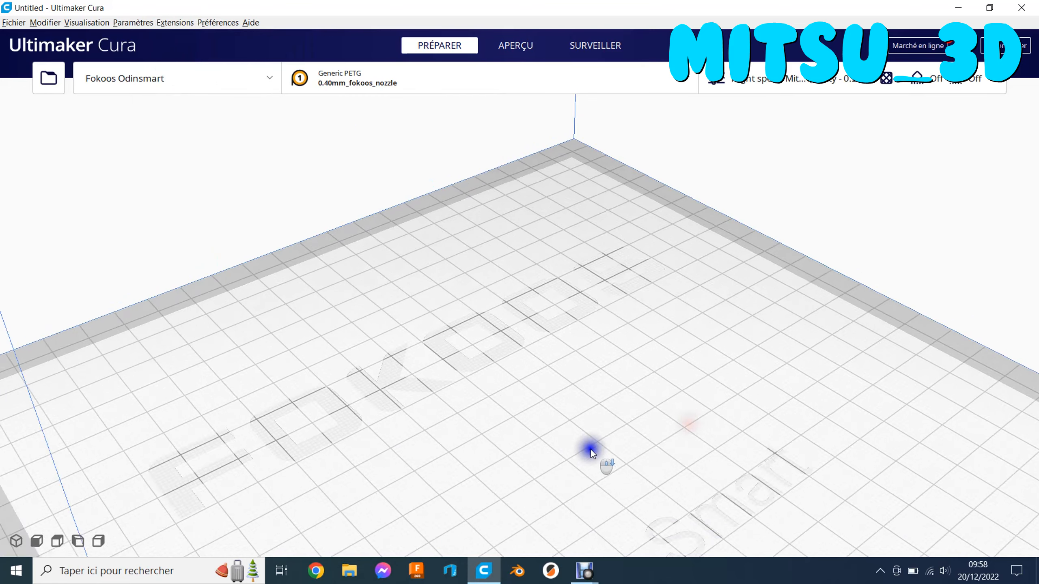
{"action": "left_click", "coordinate": [180, 23]}
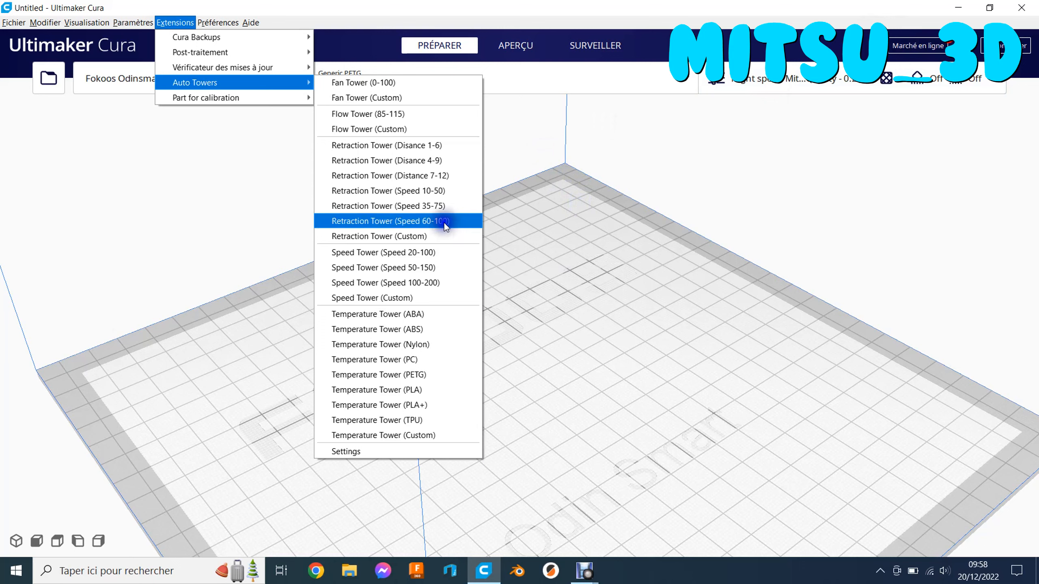
{"action": "left_click", "coordinate": [191, 98]}
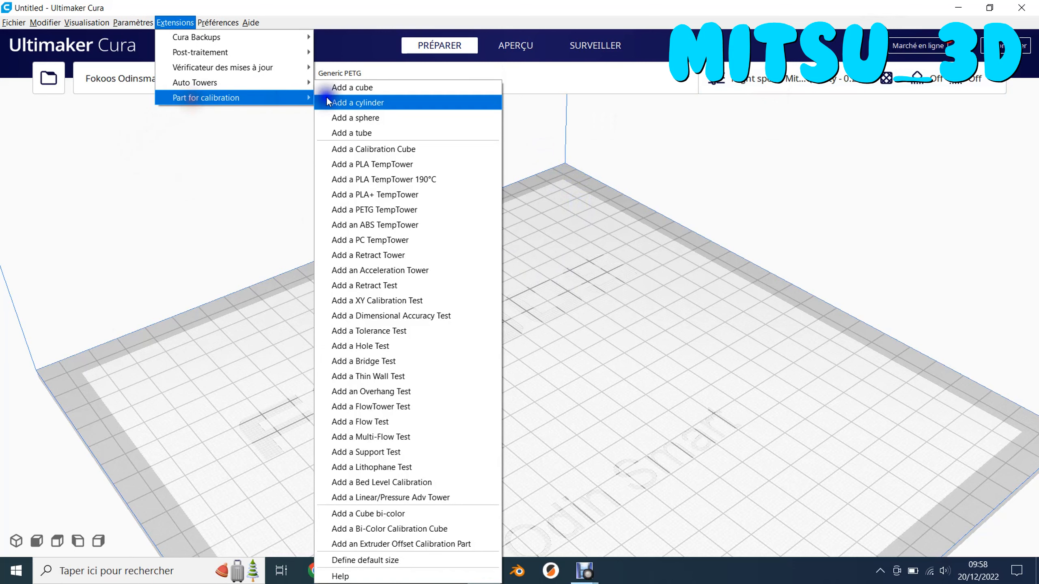